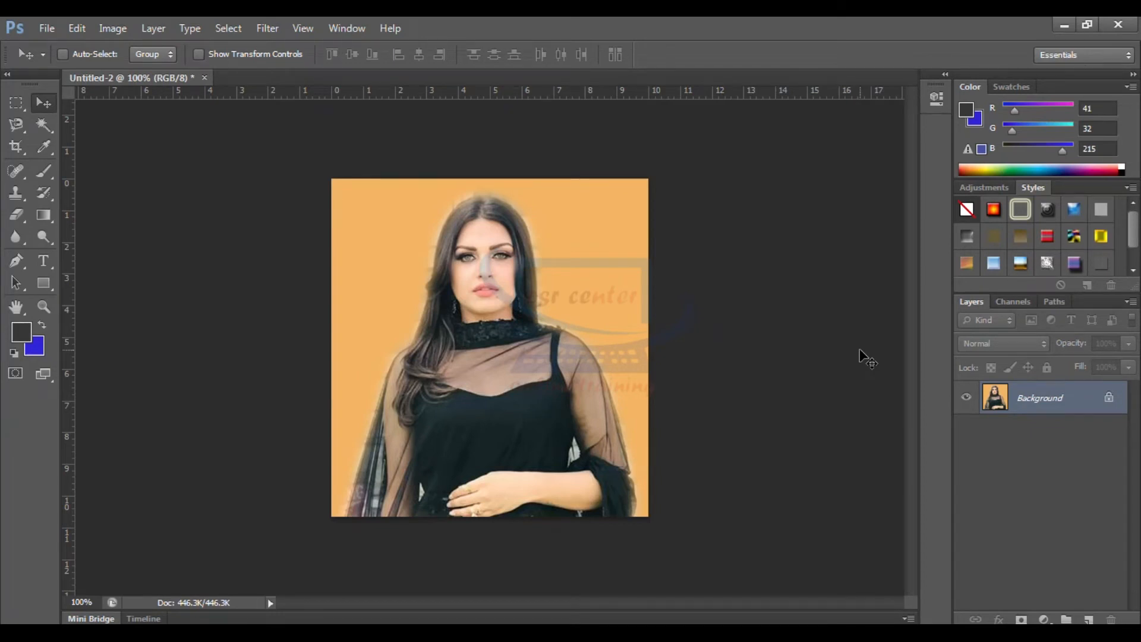
Crop the portrait to 1.4 cm wide by 1.7 cm high at a resolution of 300 pixels/centimeter
click(13, 148)
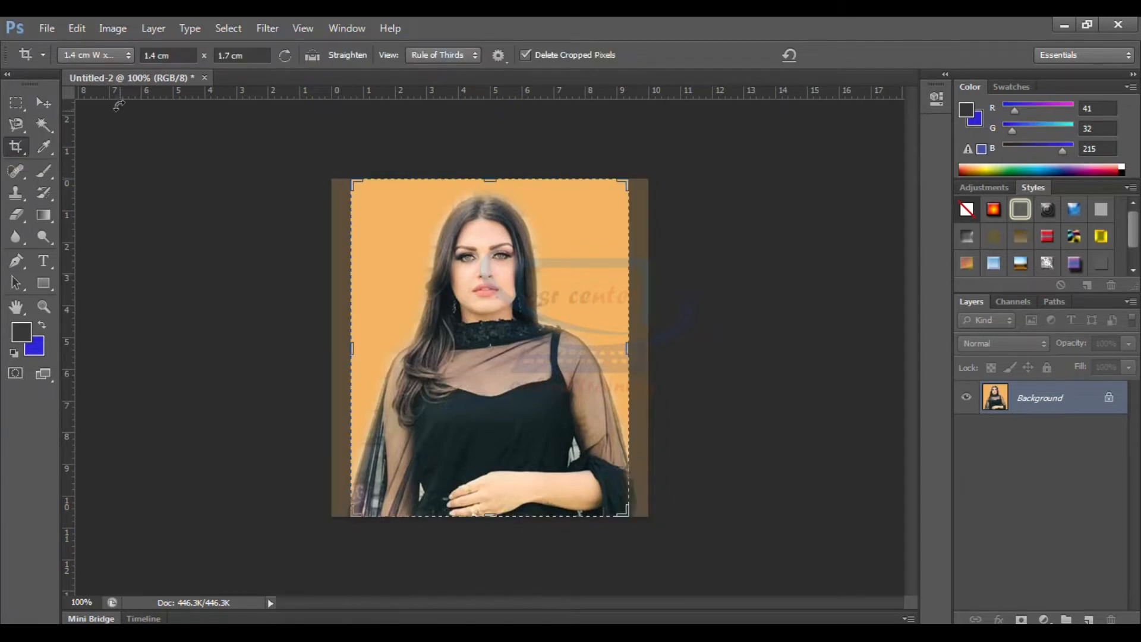
click(126, 55)
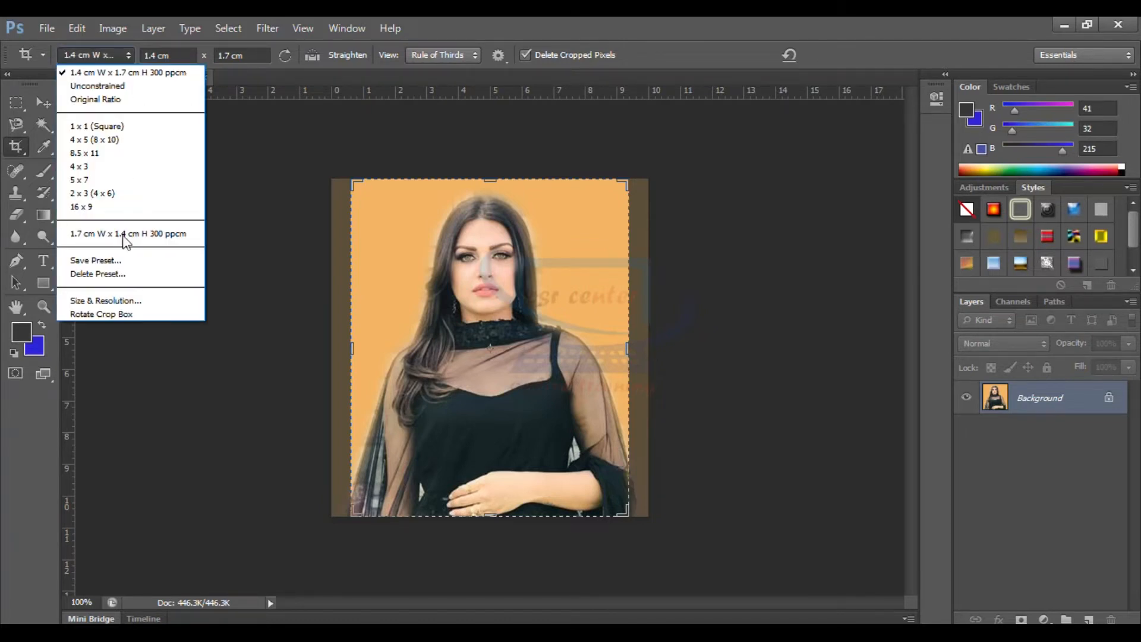
click(105, 300)
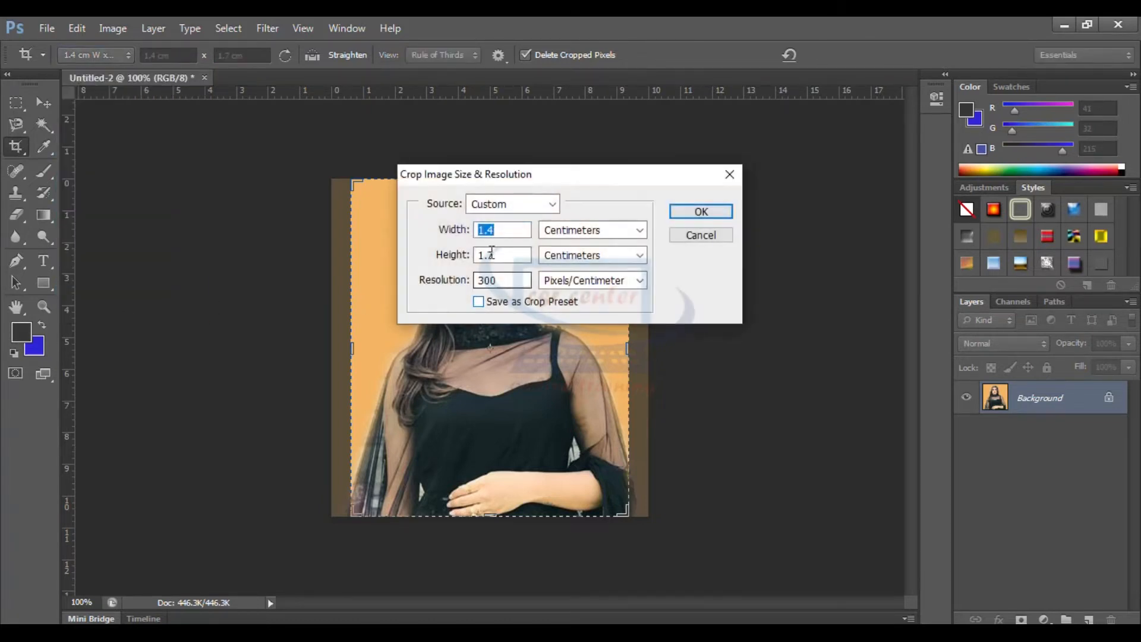
click(504, 230)
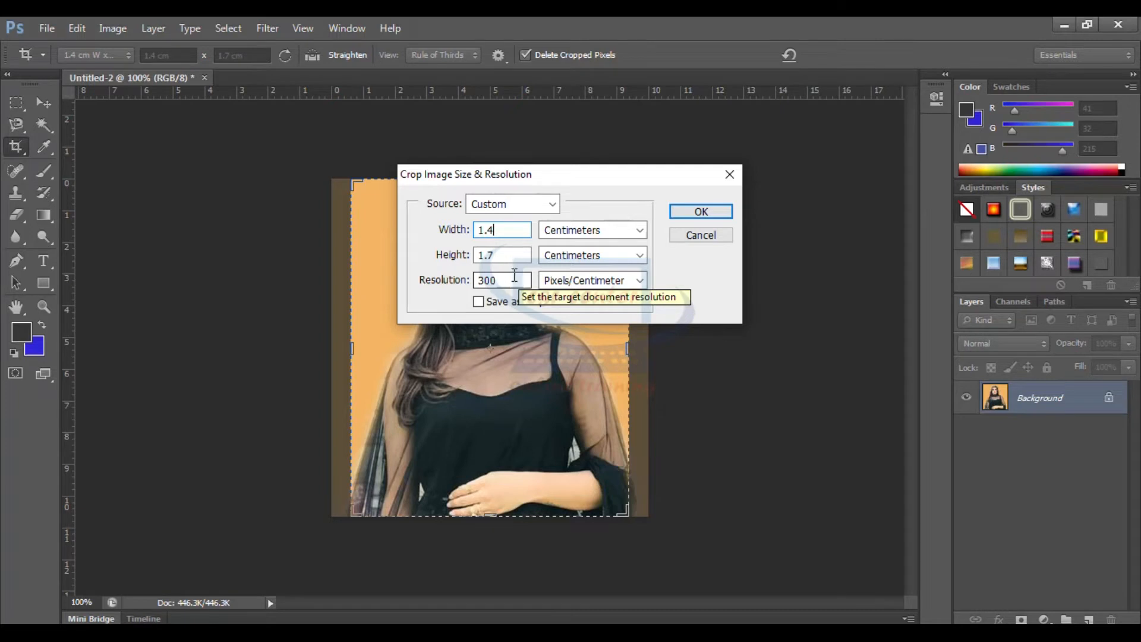
click(699, 212)
double_click(525, 293)
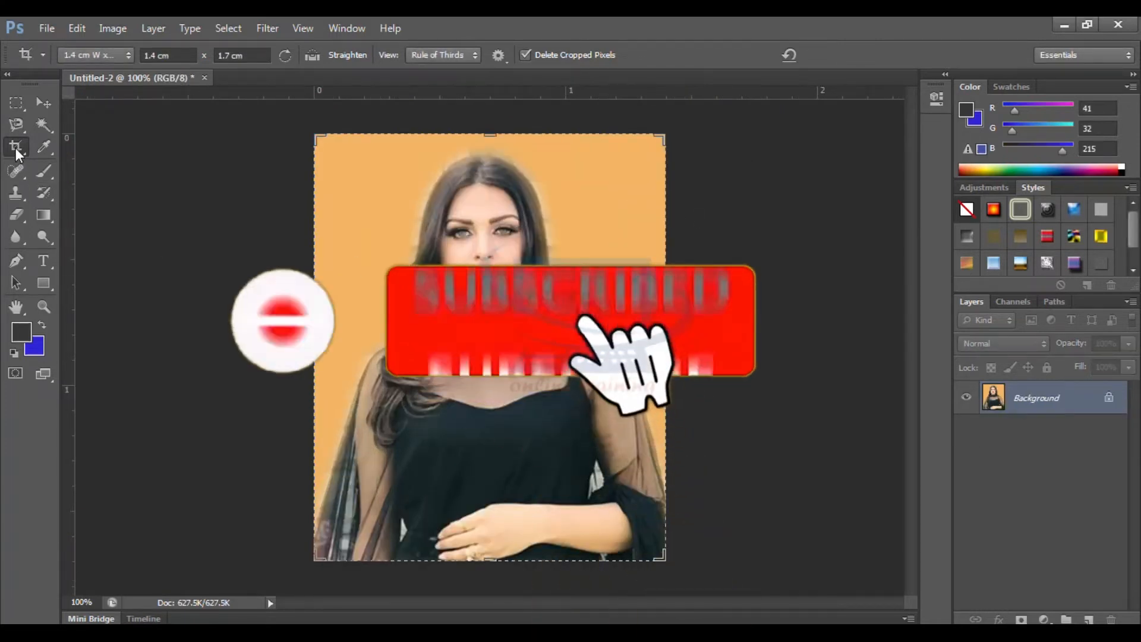
Crop the portrait again, framing it tightly around the head and shoulders at the same 1.4 × 1.7 cm size
drag(339, 147, 624, 417)
drag(555, 361, 526, 339)
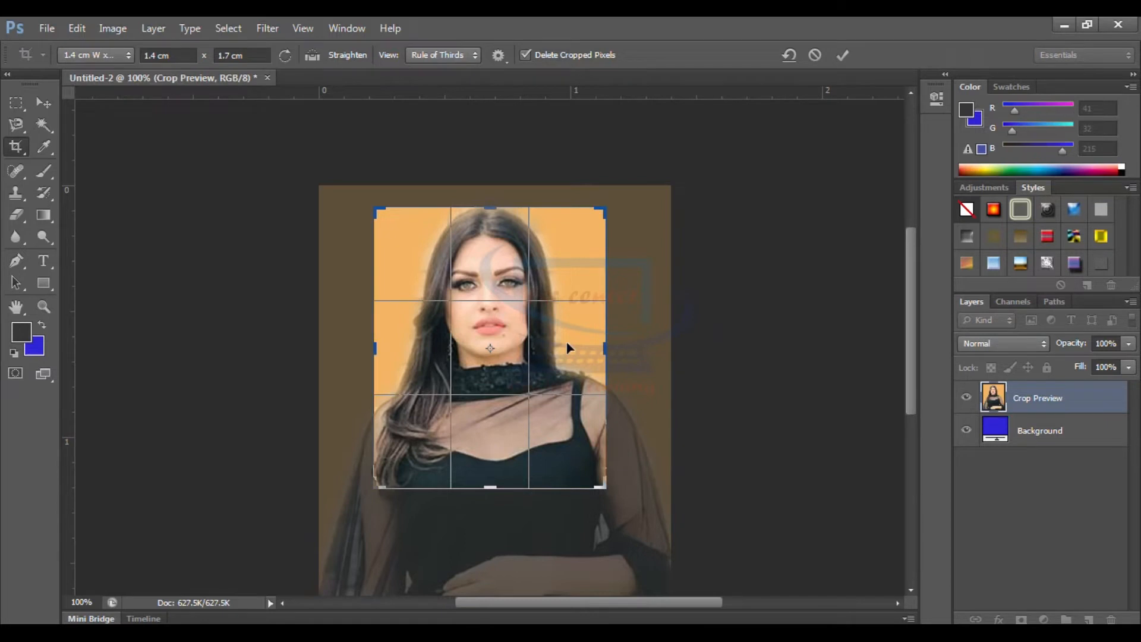
key(Return)
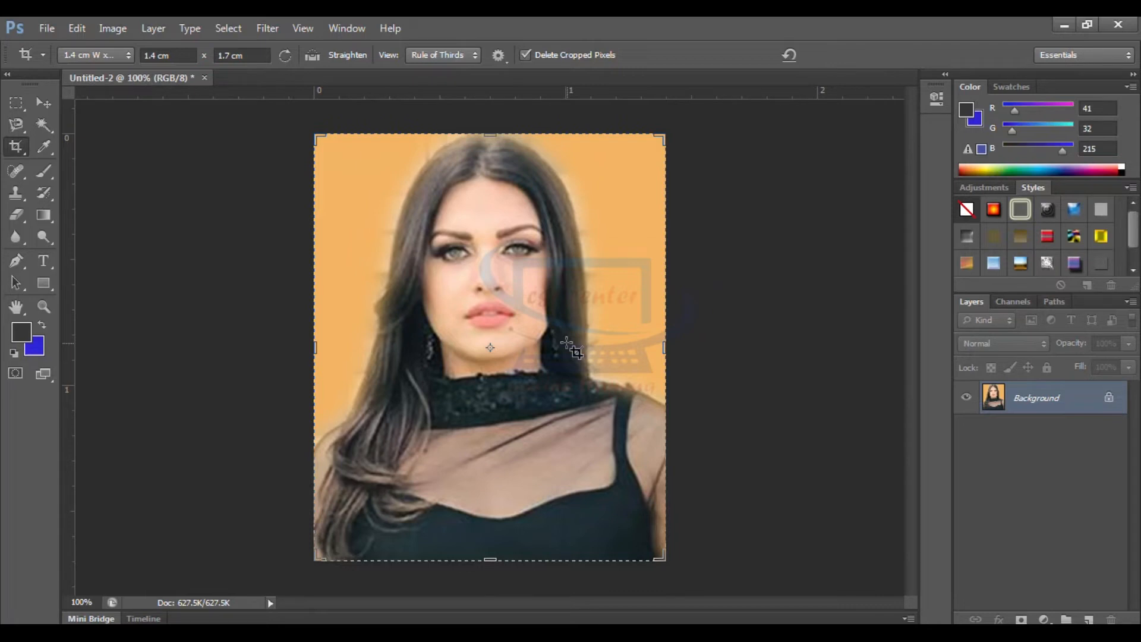
Copy the entire cropped portrait and paste it into a new Photo preset document, landscape 4 x 6 inches at 300 pixels/inch
key(v)
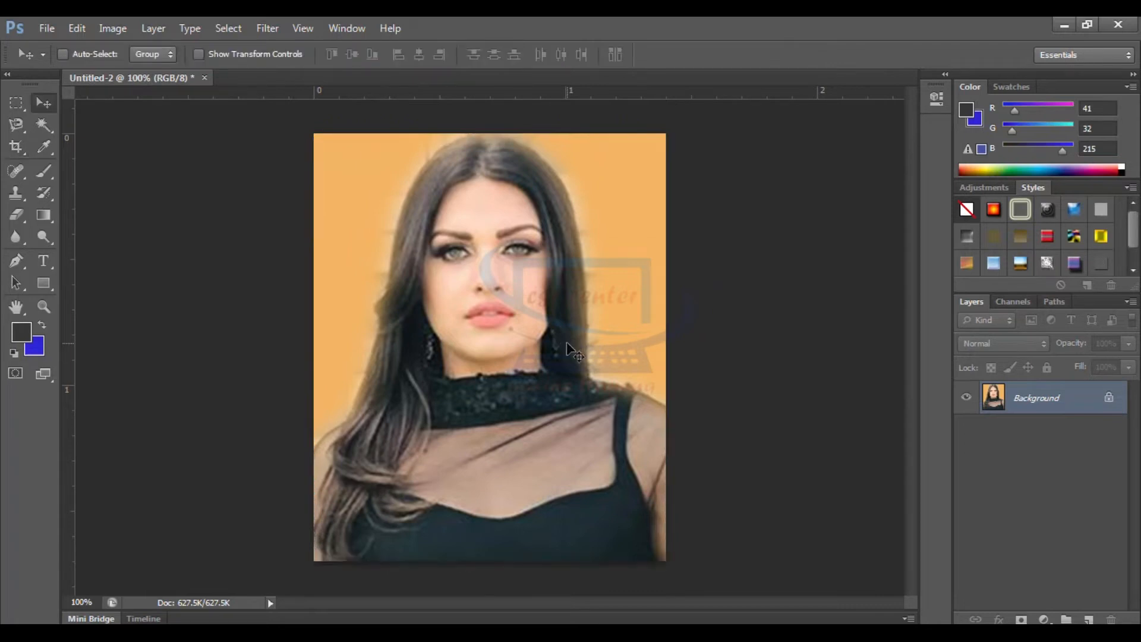
key(ctrl+a)
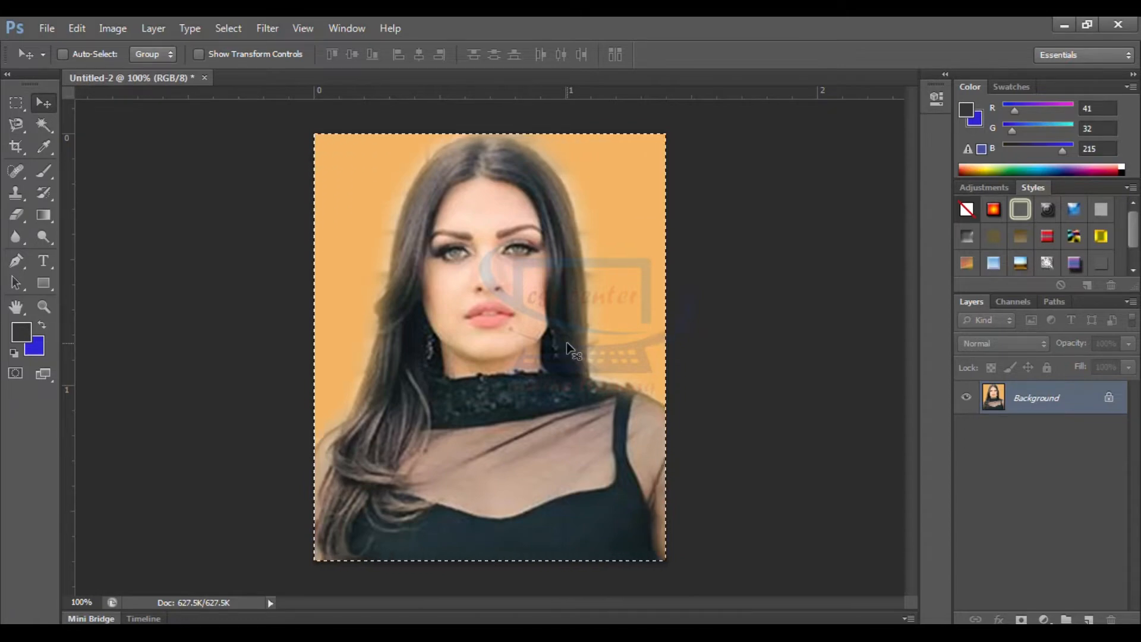
key(ctrl+n)
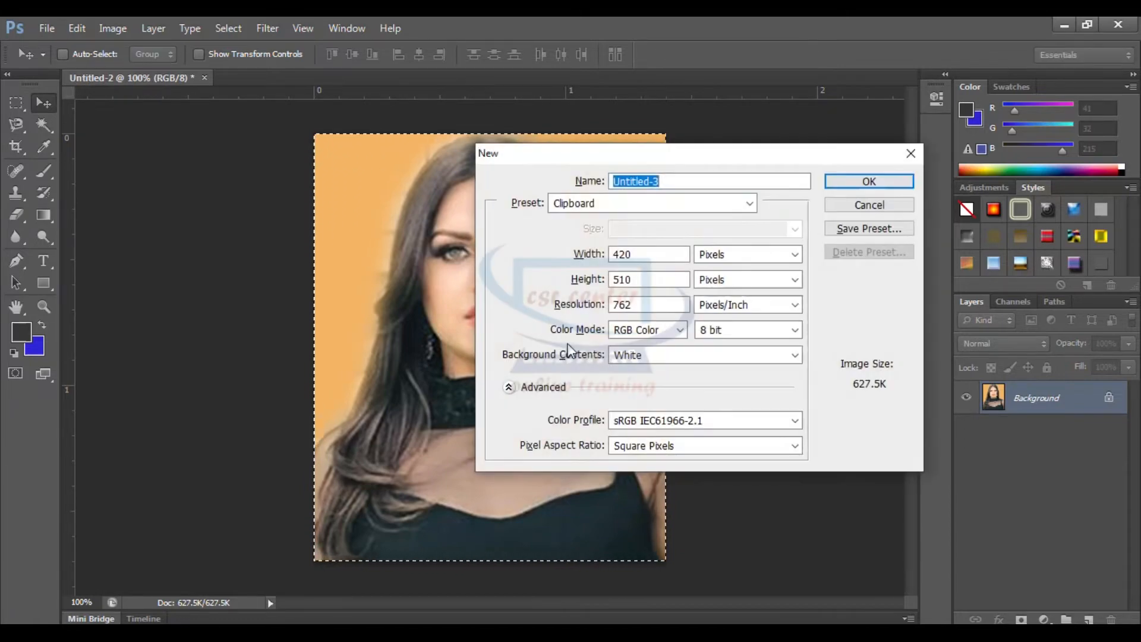
click(749, 203)
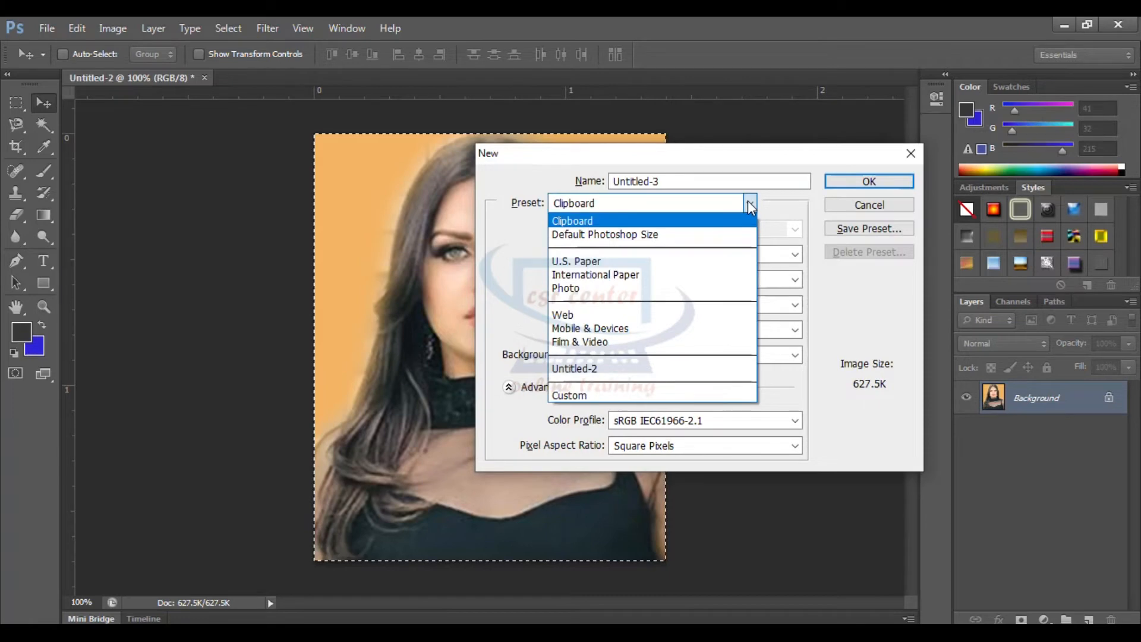
click(597, 289)
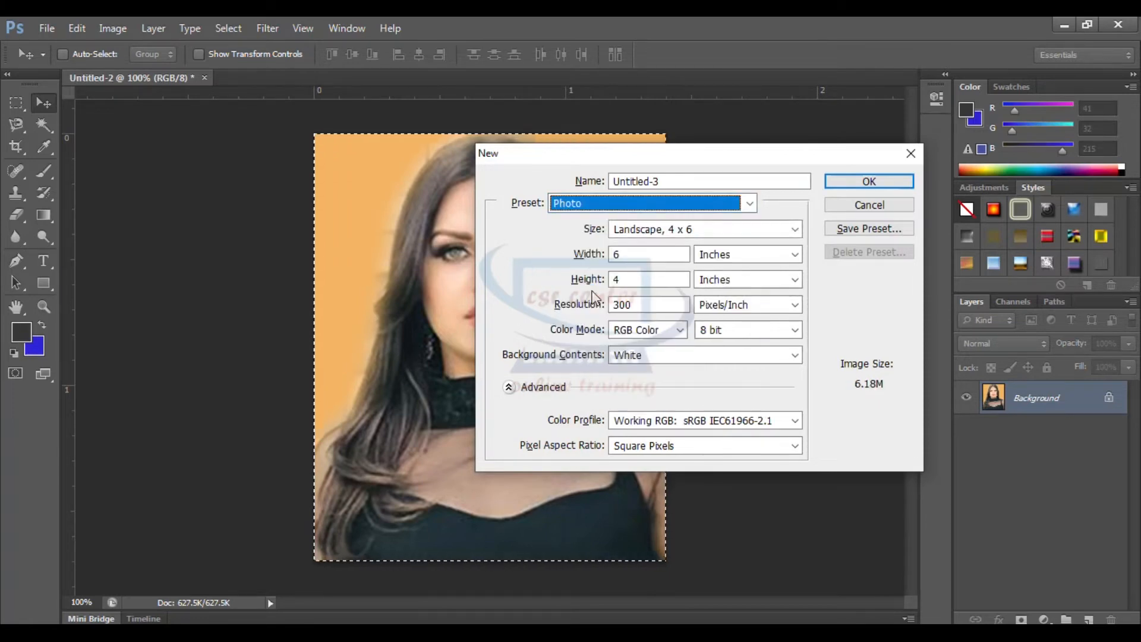
click(868, 182)
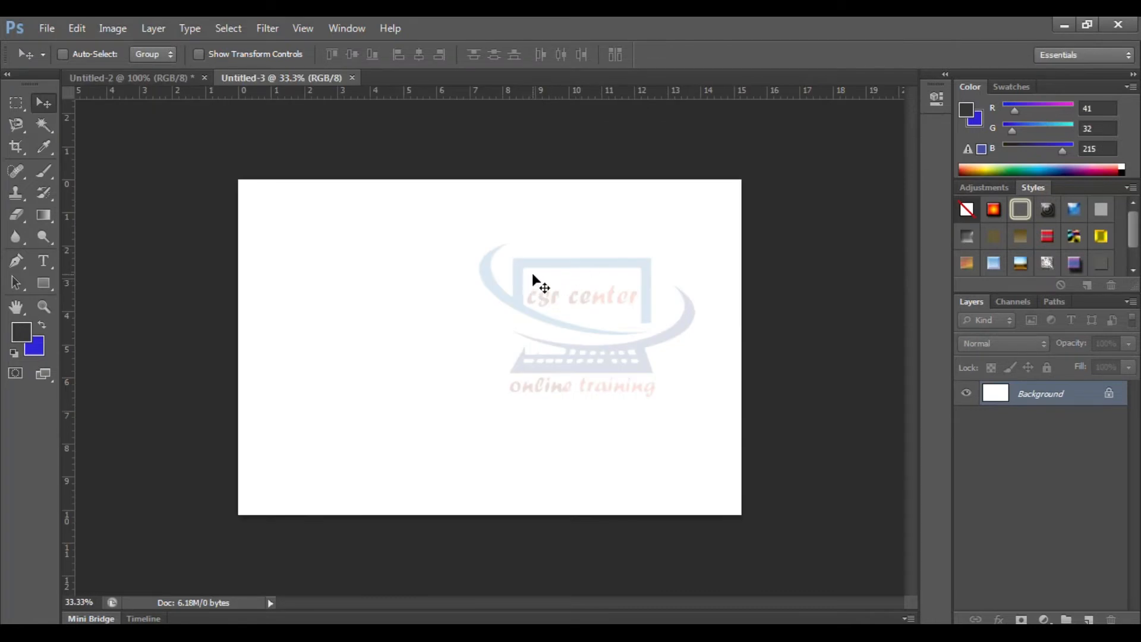
key(ctrl+v)
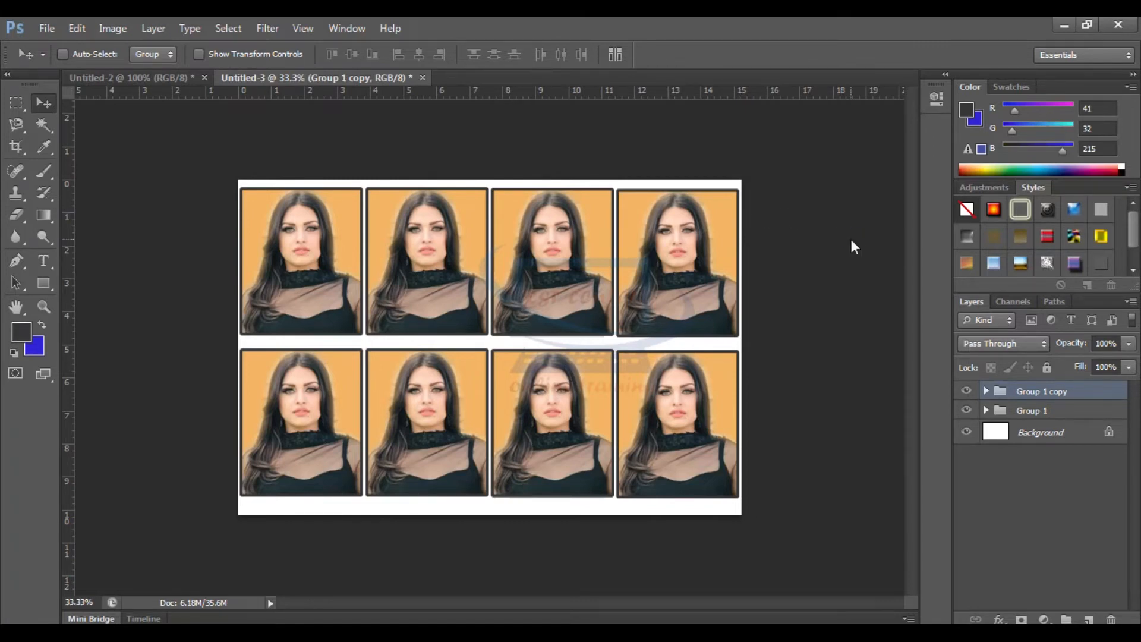
Create another landscape 4 x 6 document from the Photo preset, paste the portrait, and move it up and left of the page center
key(ctrl+n)
click(737, 210)
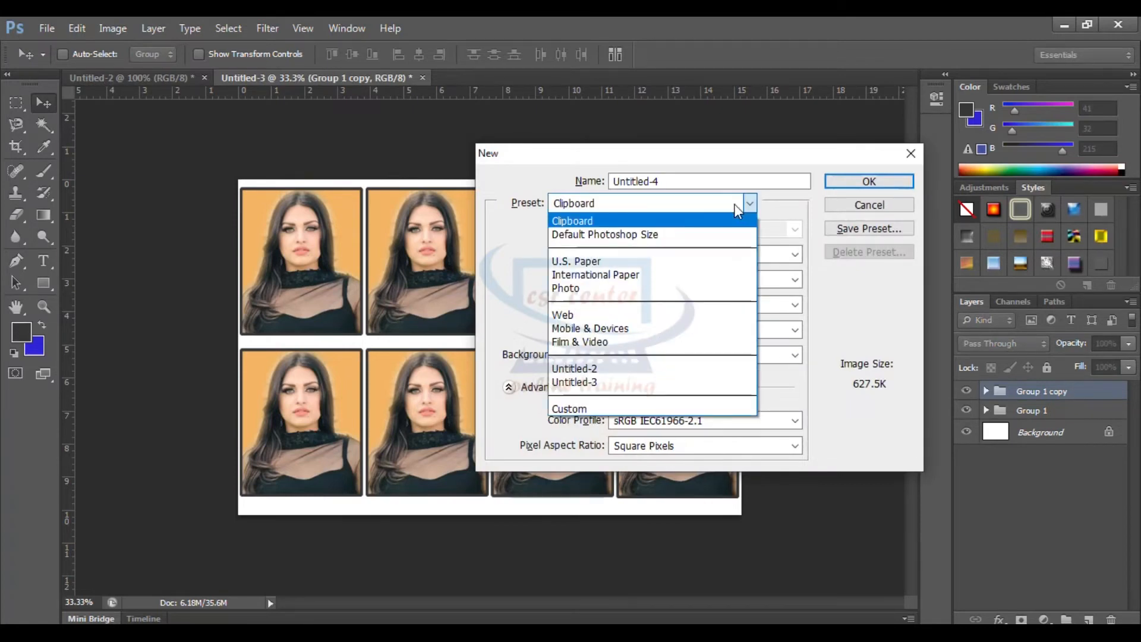
click(582, 289)
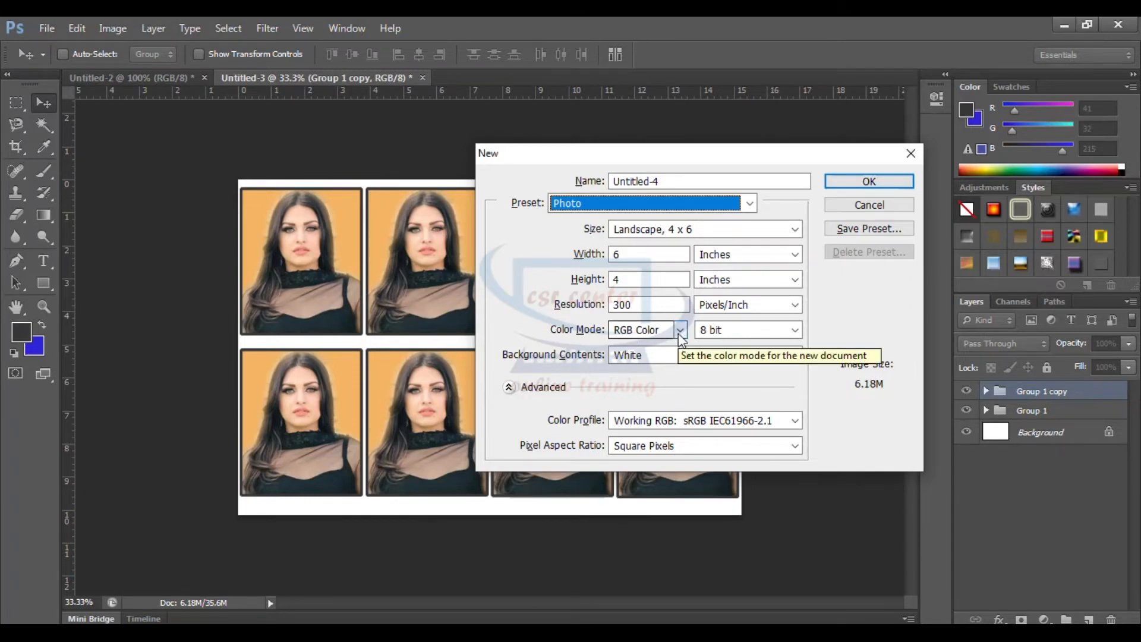
click(847, 182)
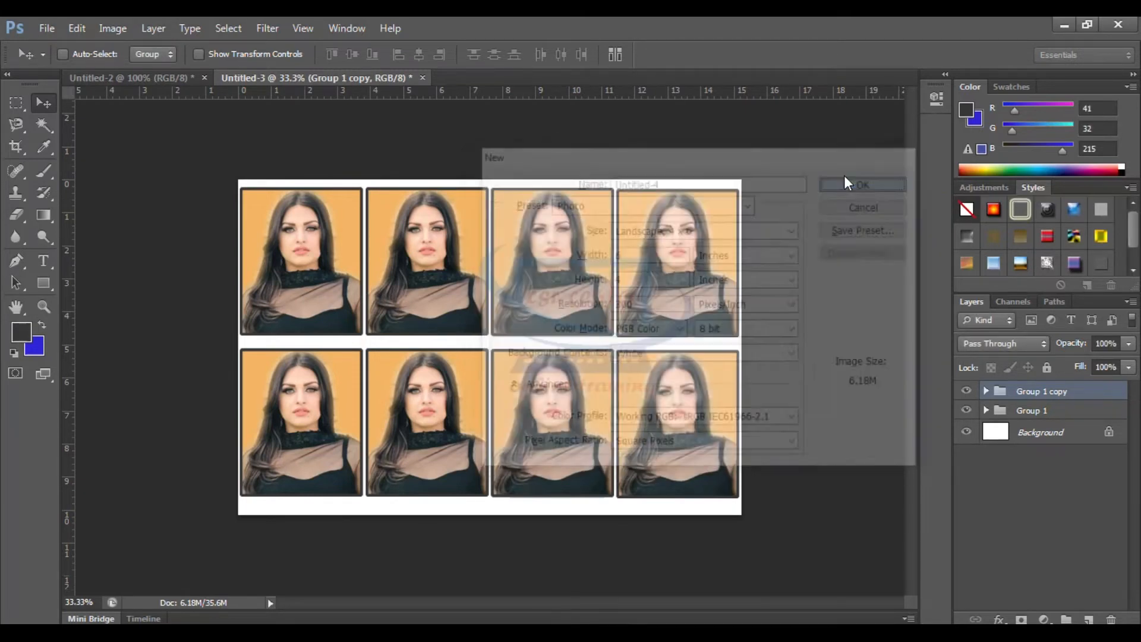
key(ctrl+v)
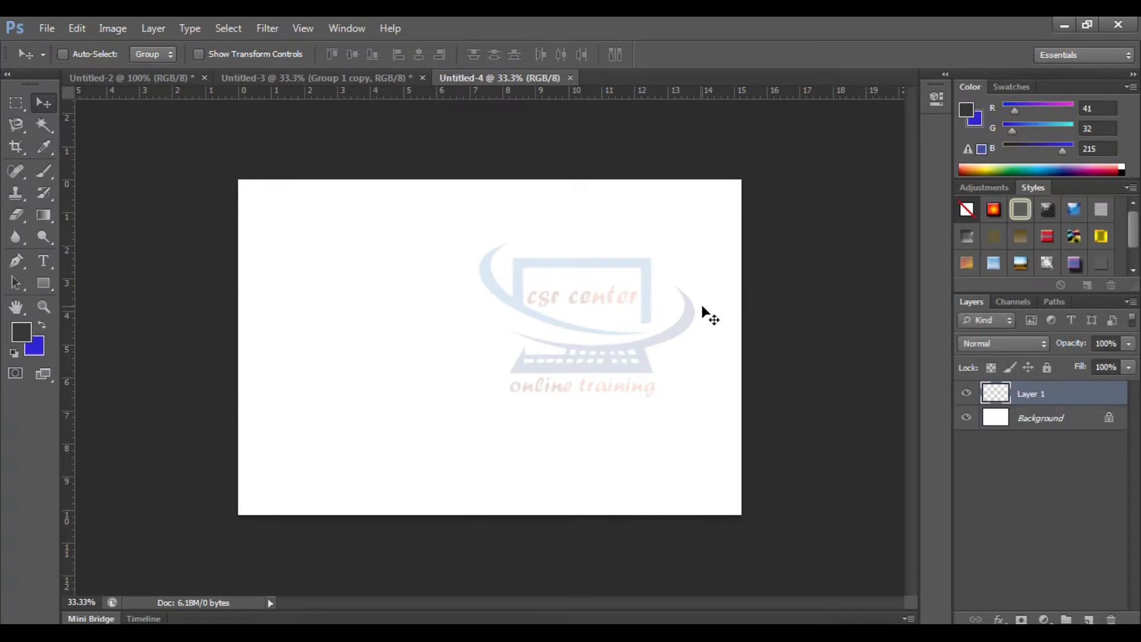
drag(491, 338, 429, 303)
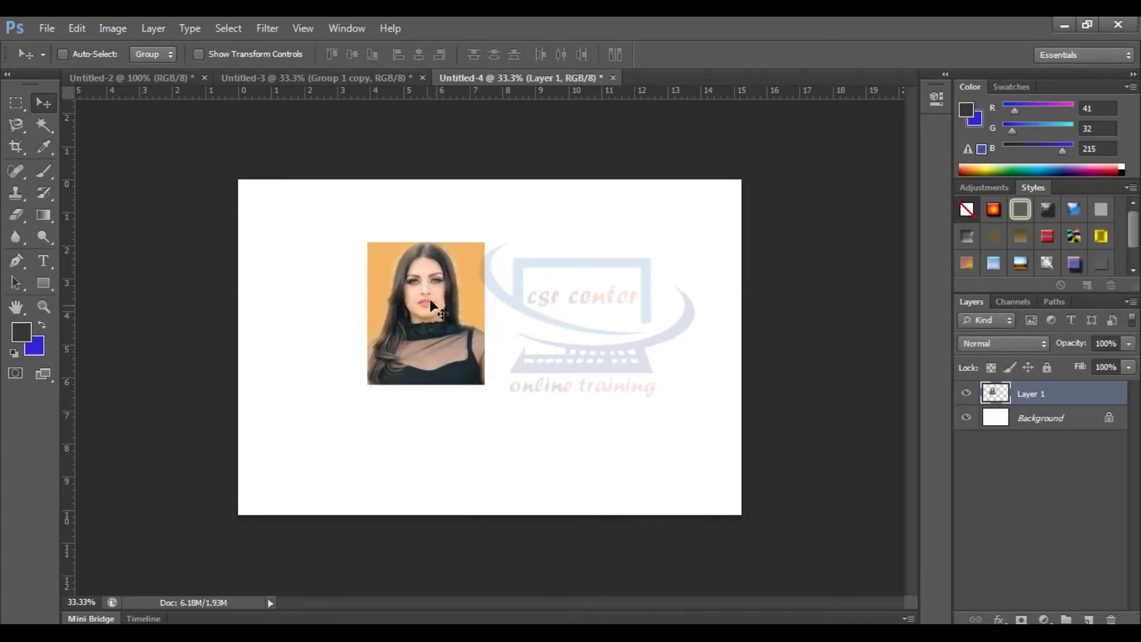
Start recording a new action in the Default Actions set with F6 as its function key
click(354, 31)
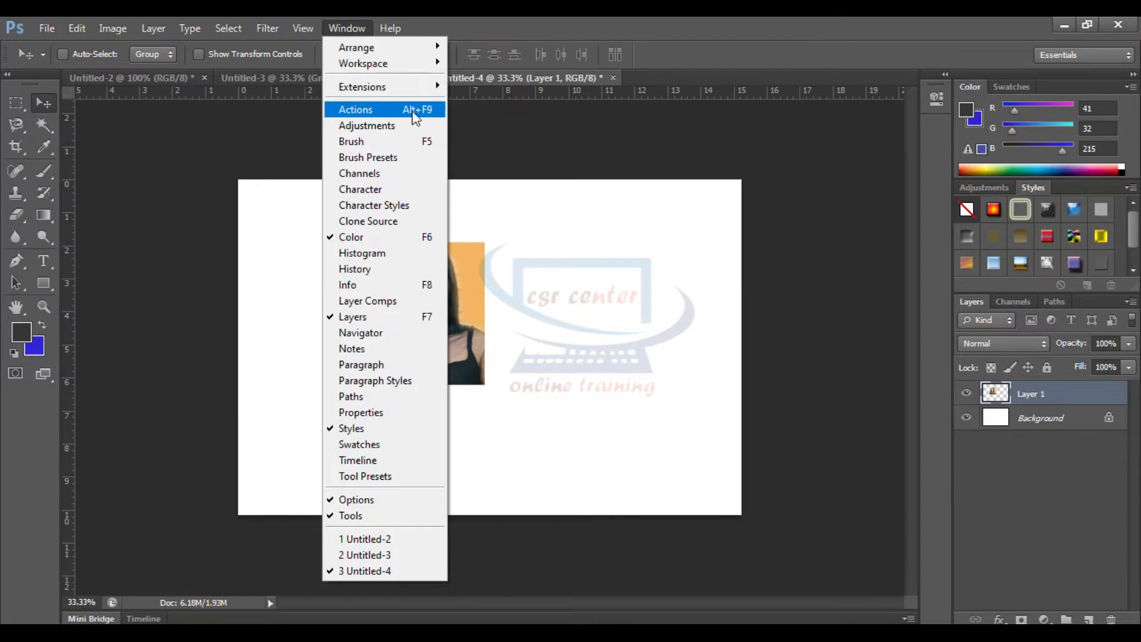
click(373, 109)
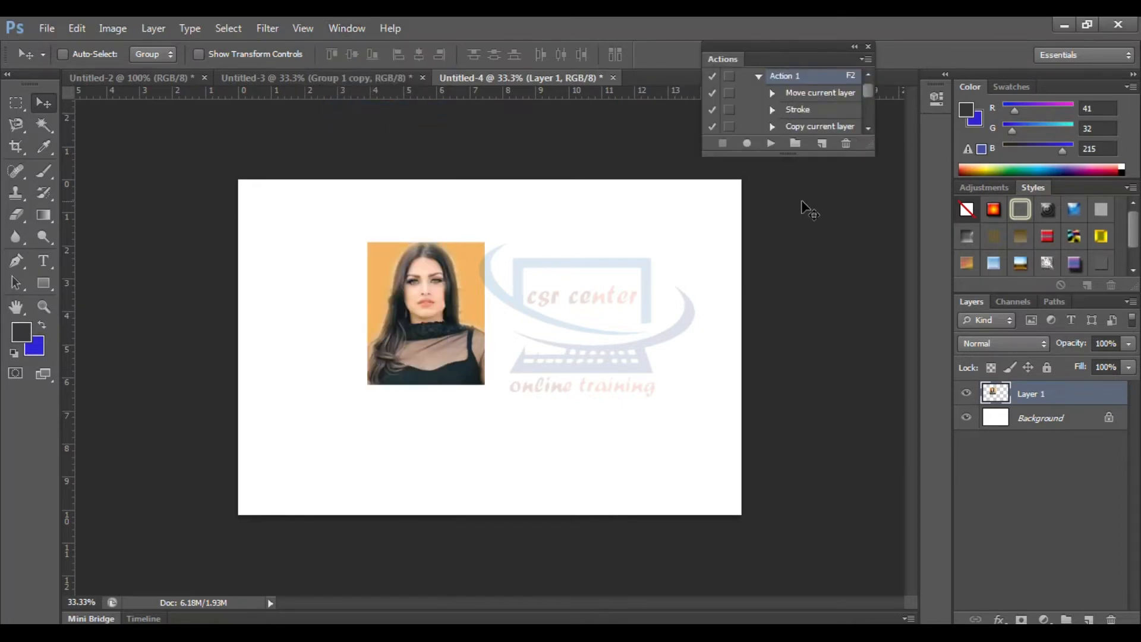
click(821, 145)
drag(637, 204, 794, 199)
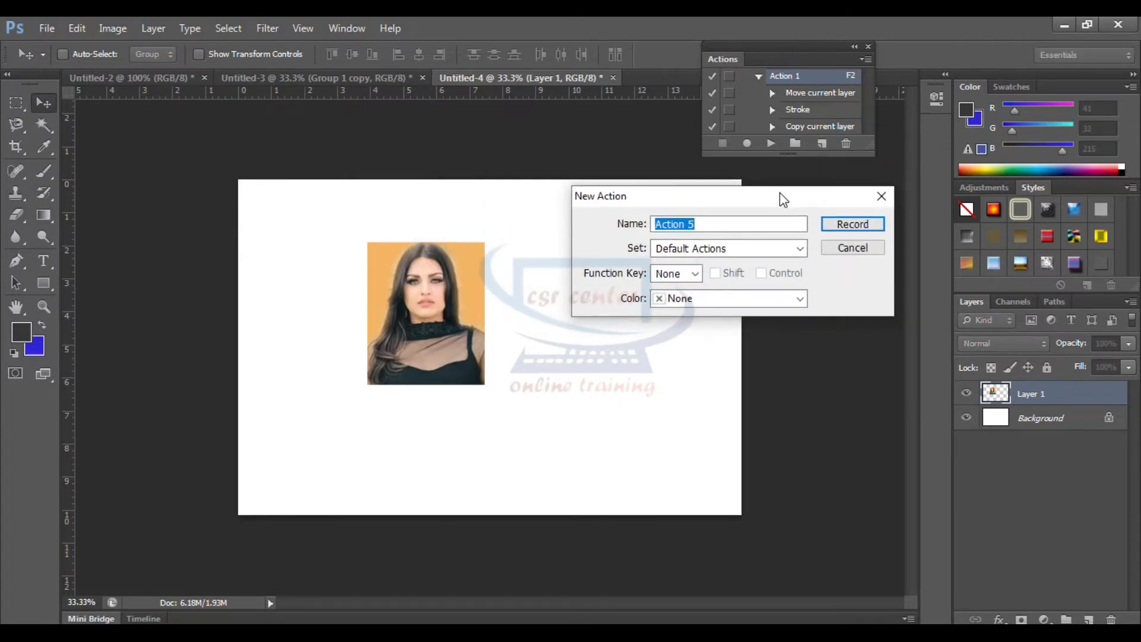
click(724, 226)
click(760, 248)
click(759, 246)
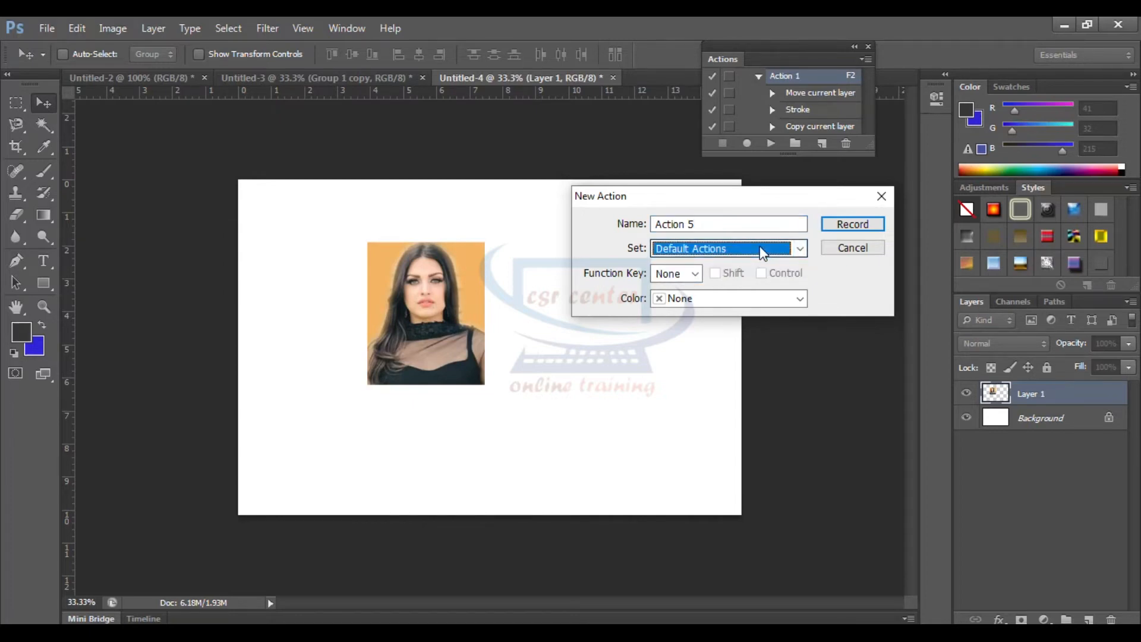
click(693, 275)
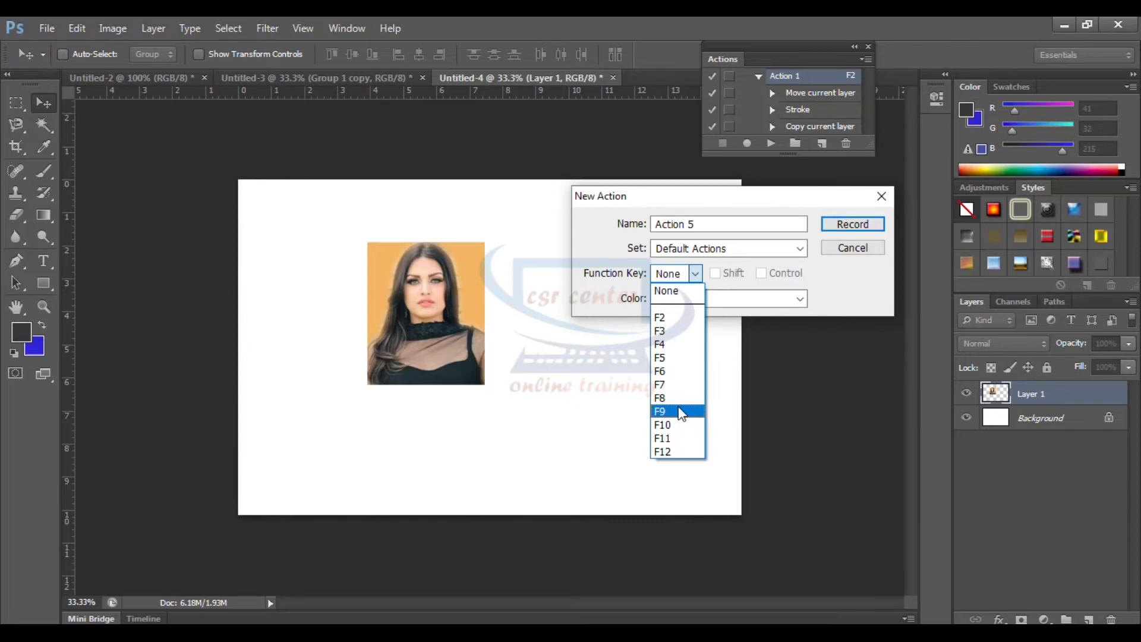
click(666, 371)
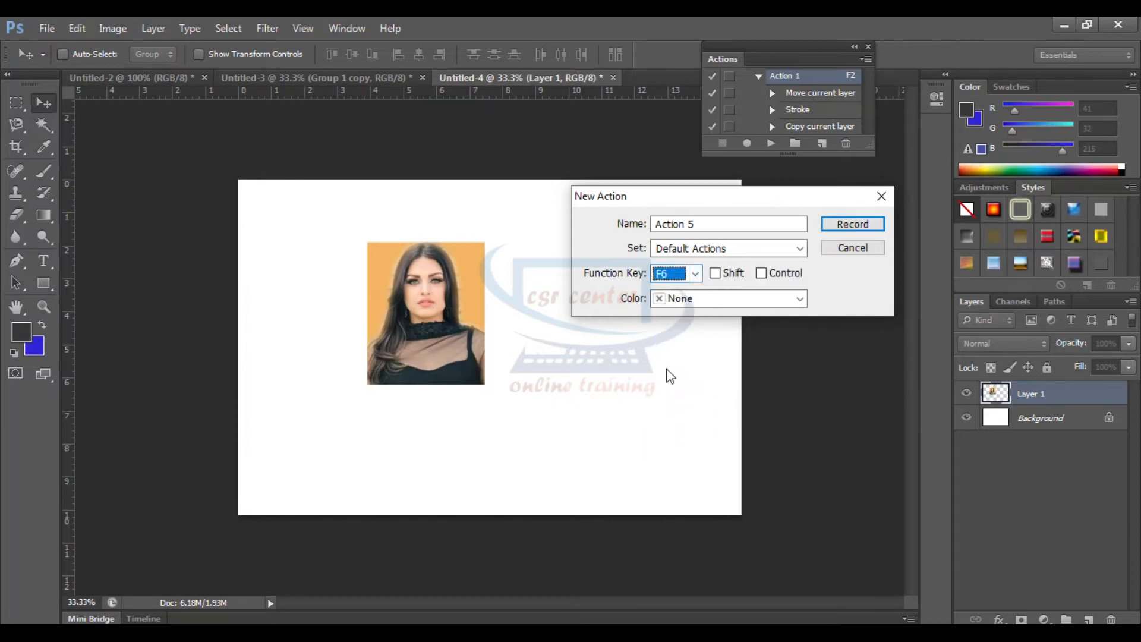
click(832, 291)
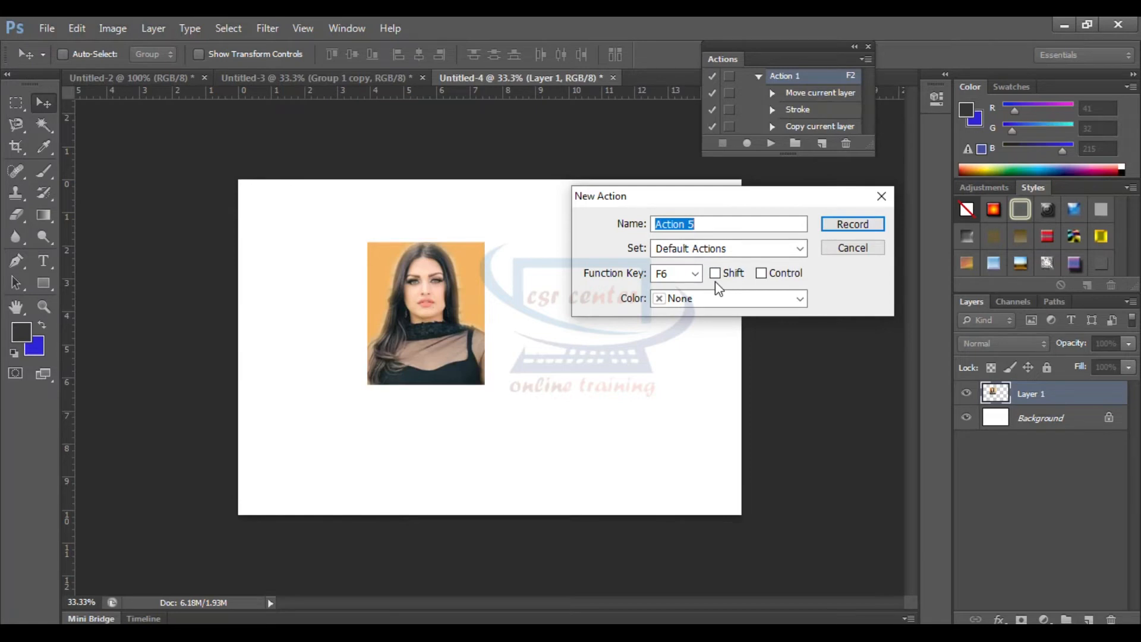
click(854, 224)
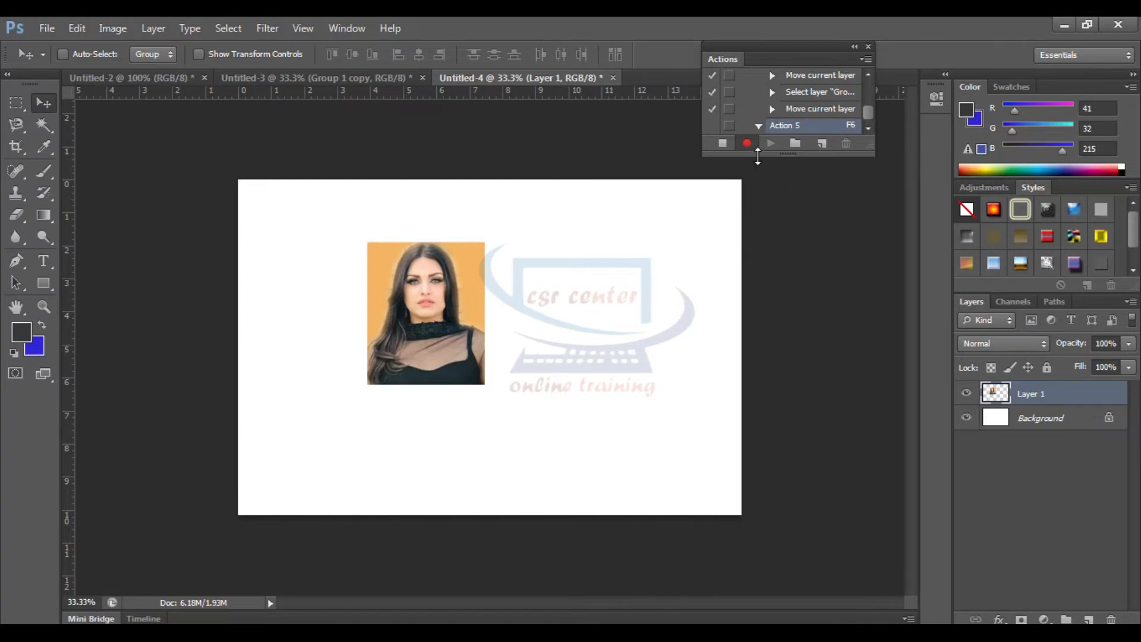
Shift the portrait slightly down and left, and outline it with a 10 px outside stroke in blue (#1d18f1)
drag(426, 293, 424, 308)
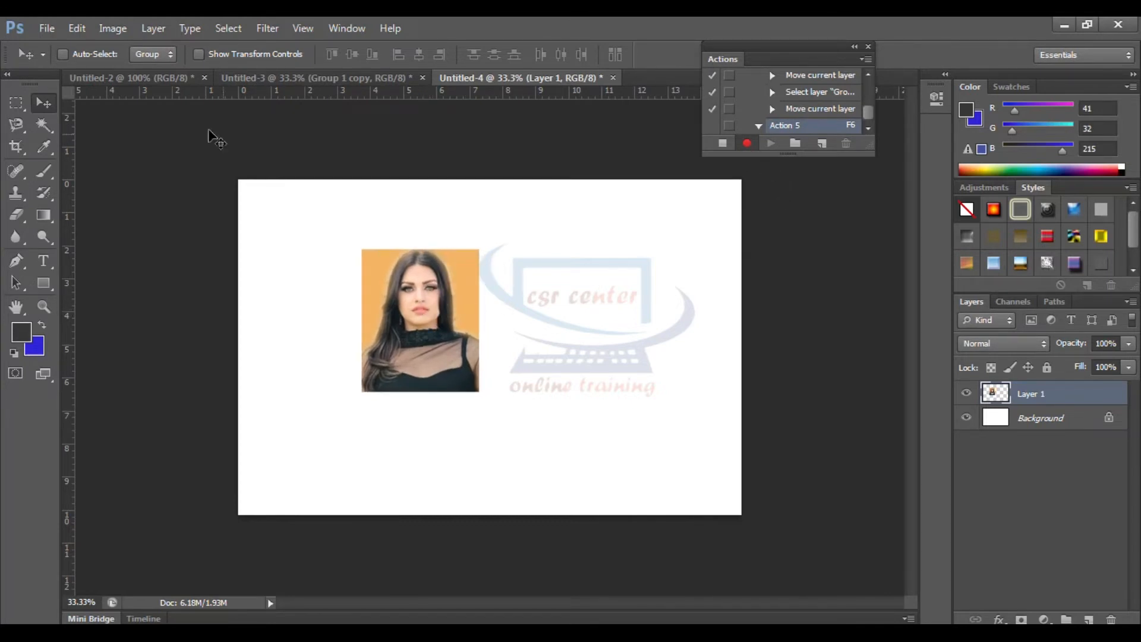
click(76, 26)
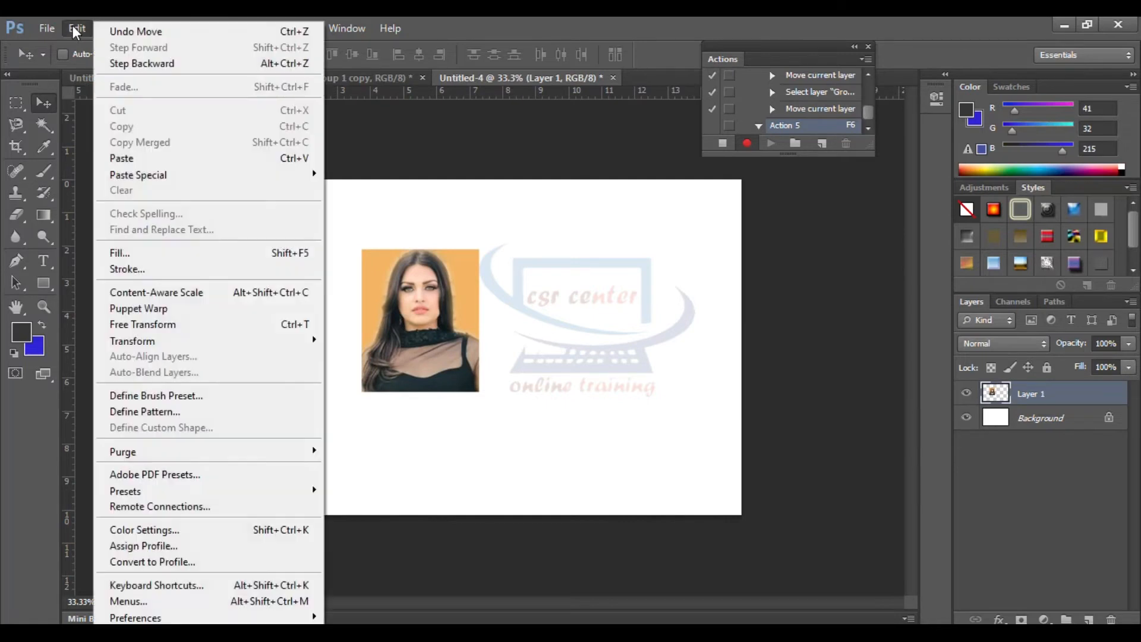
click(127, 265)
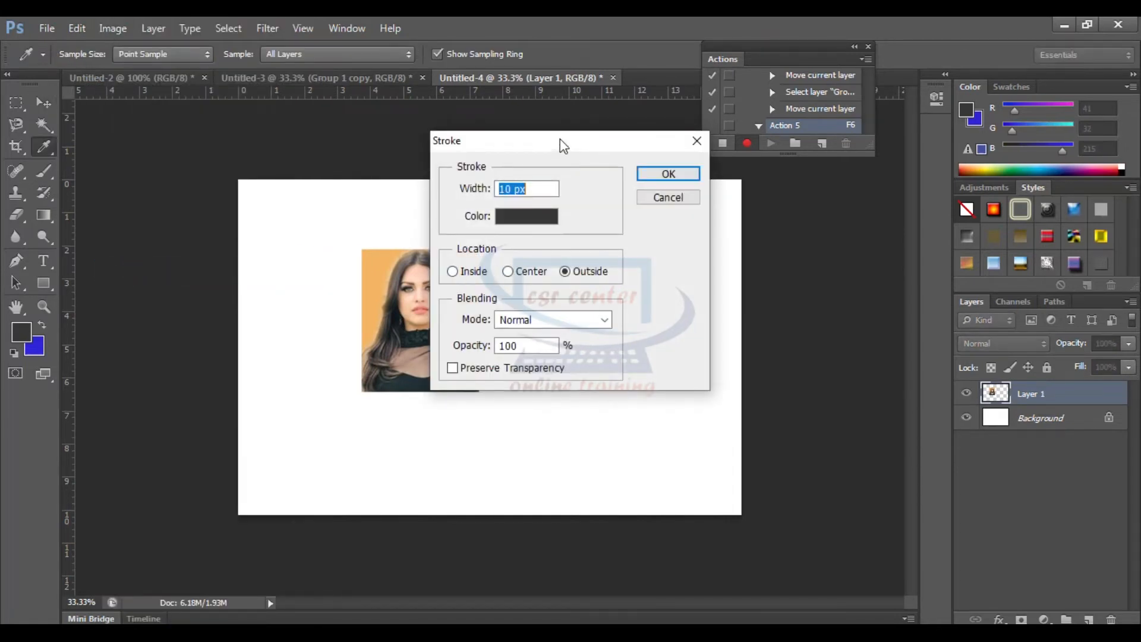
drag(563, 145, 639, 176)
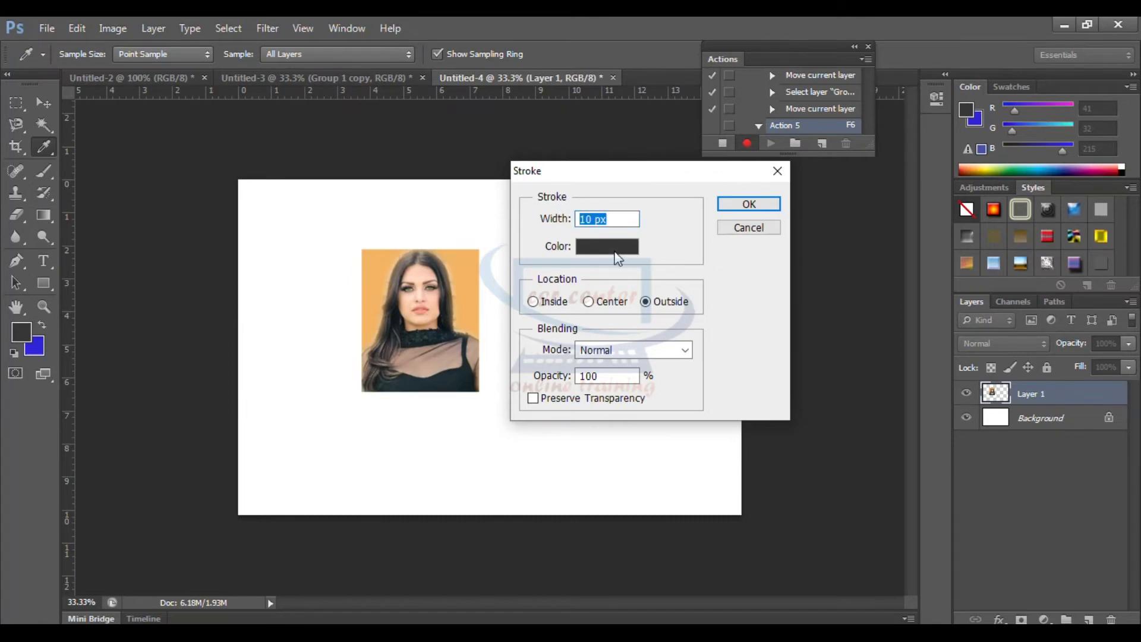
click(614, 251)
click(788, 134)
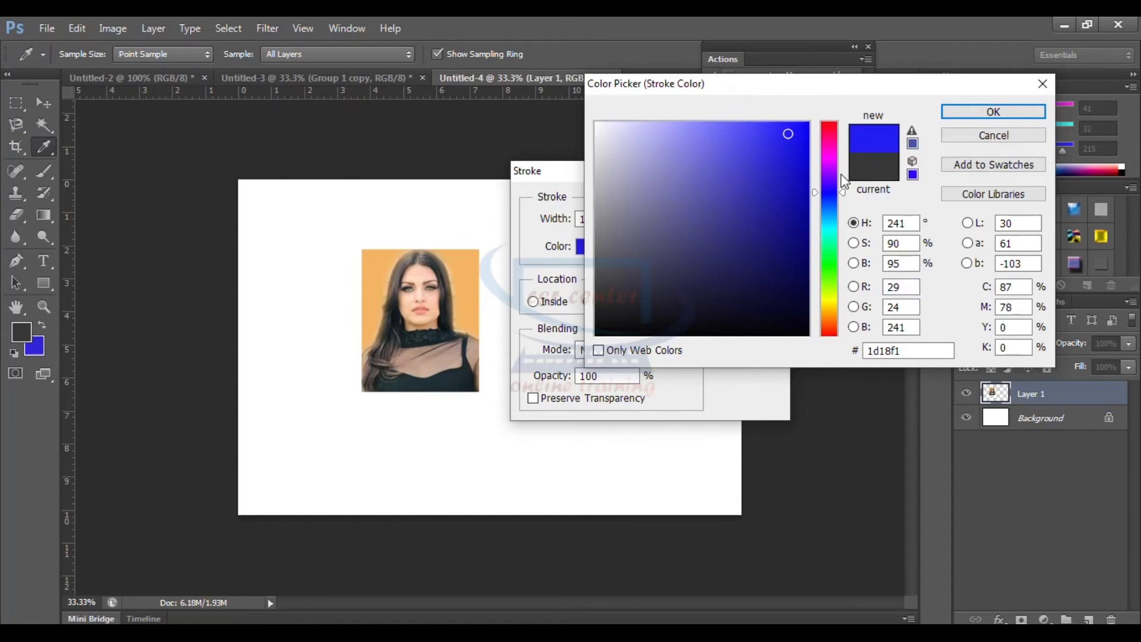
click(975, 114)
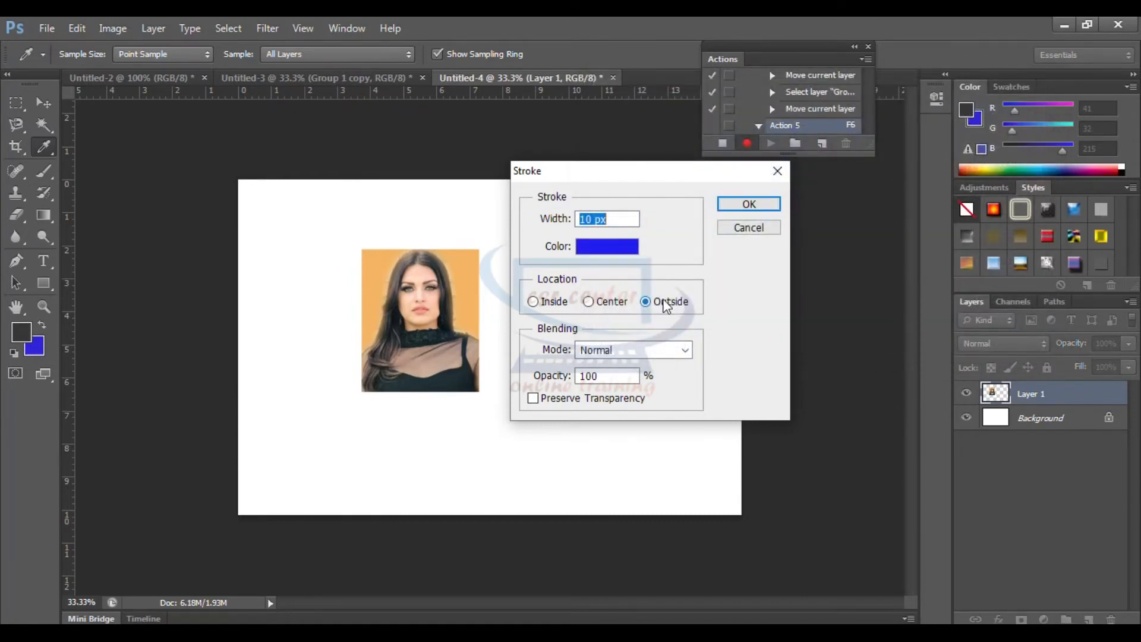
click(772, 206)
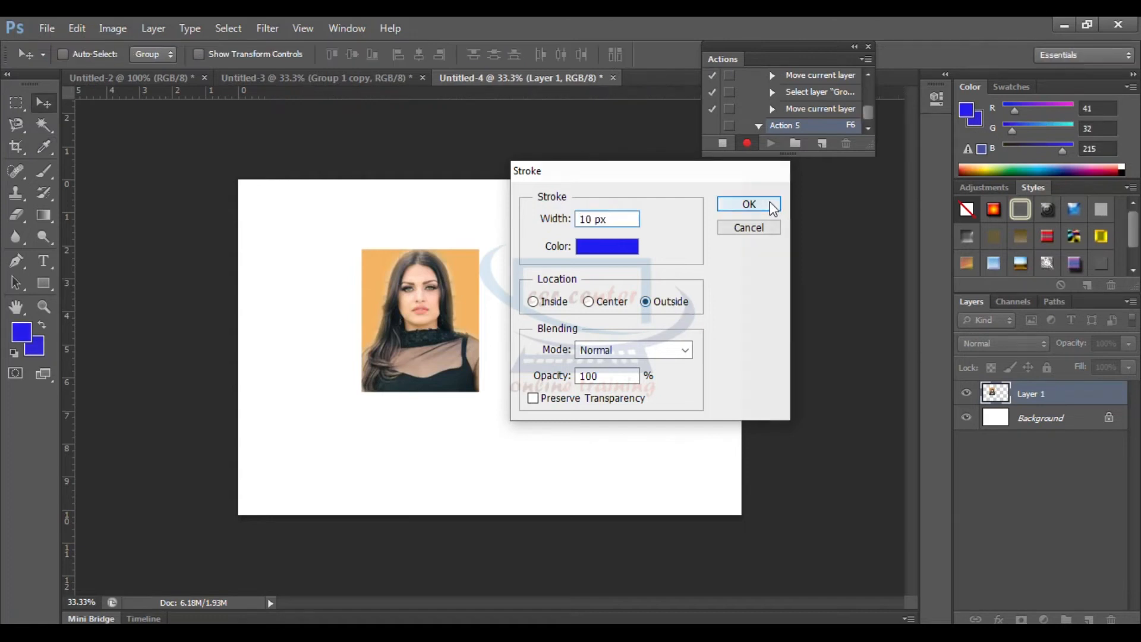
click(772, 206)
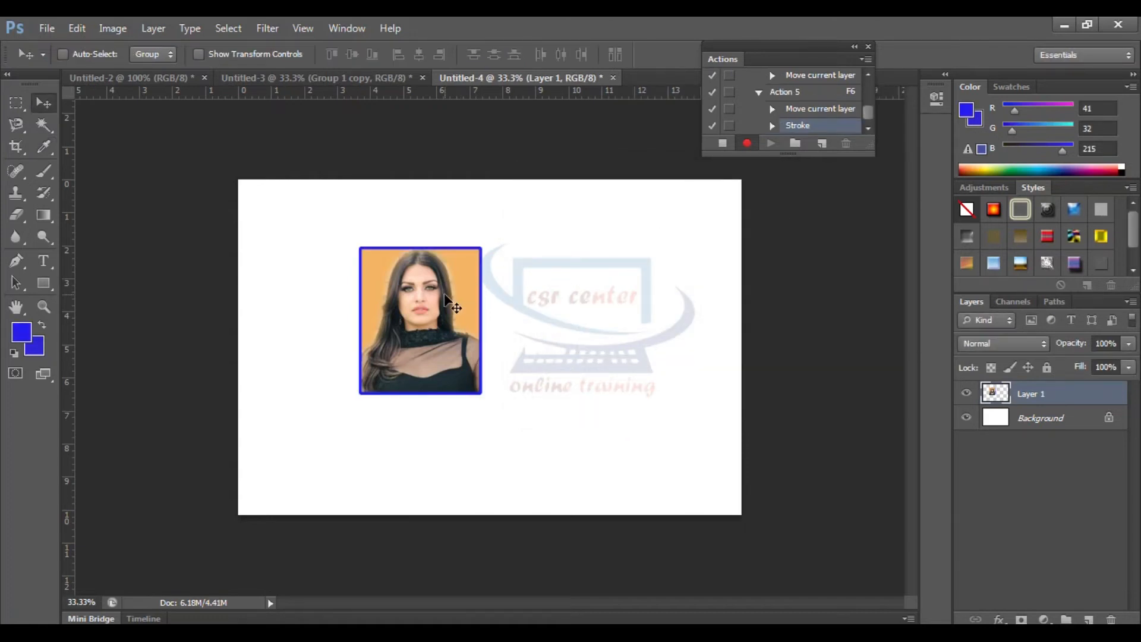
Move the outlined portrait to the page's upper-left corner and duplicate it to make a row of four across the top
drag(444, 294, 323, 268)
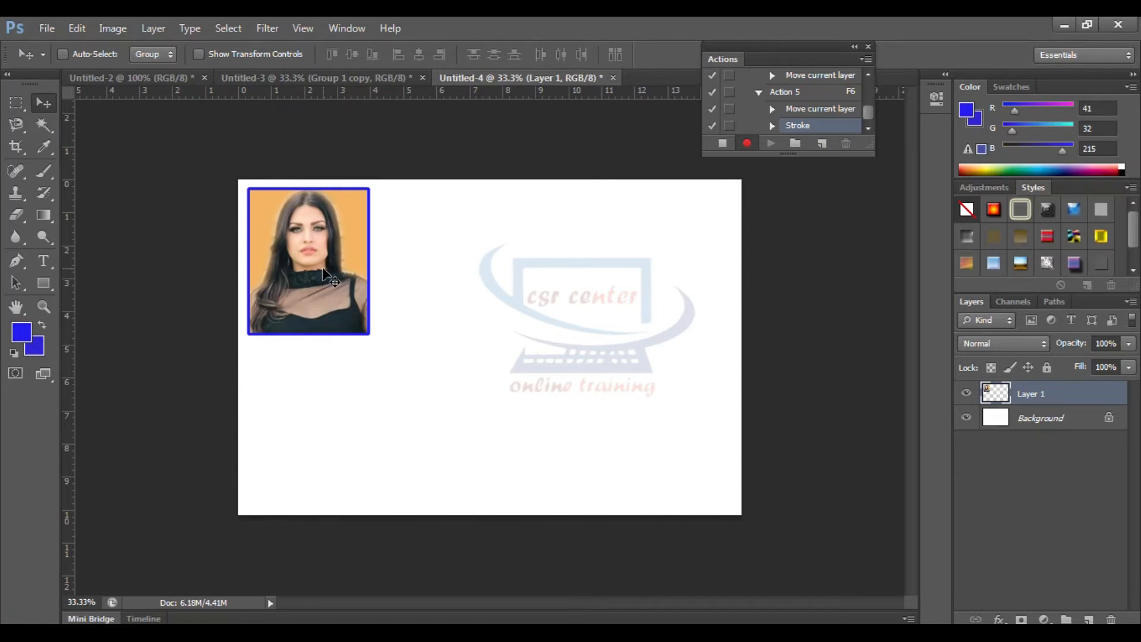
drag(322, 271, 665, 261)
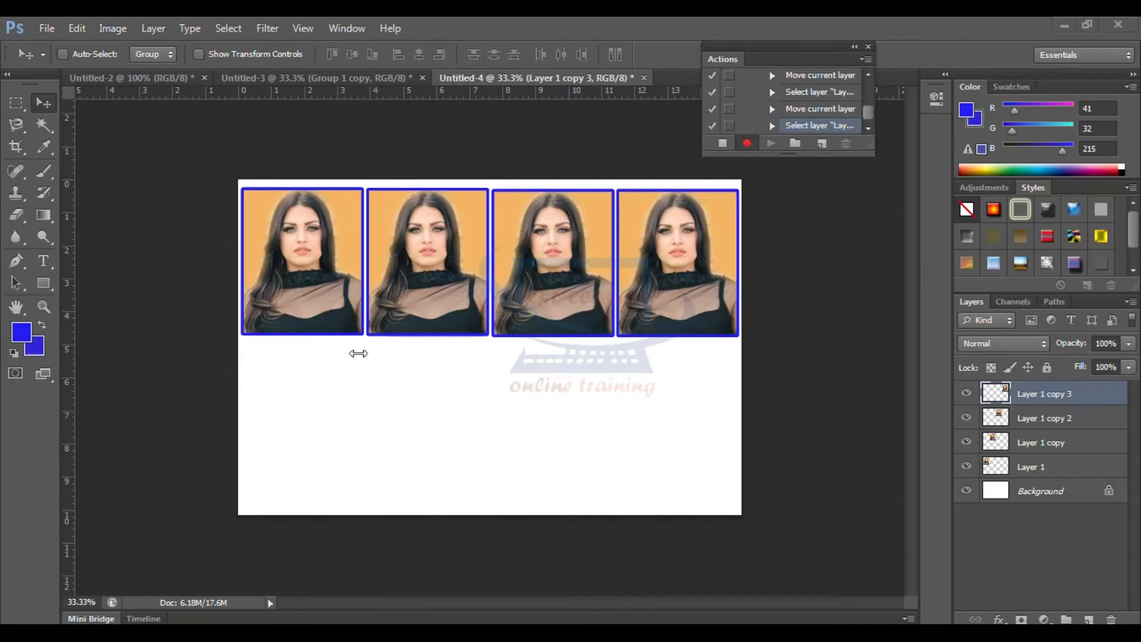
Select the layers of all four portraits in the row and group them
right_click(283, 243)
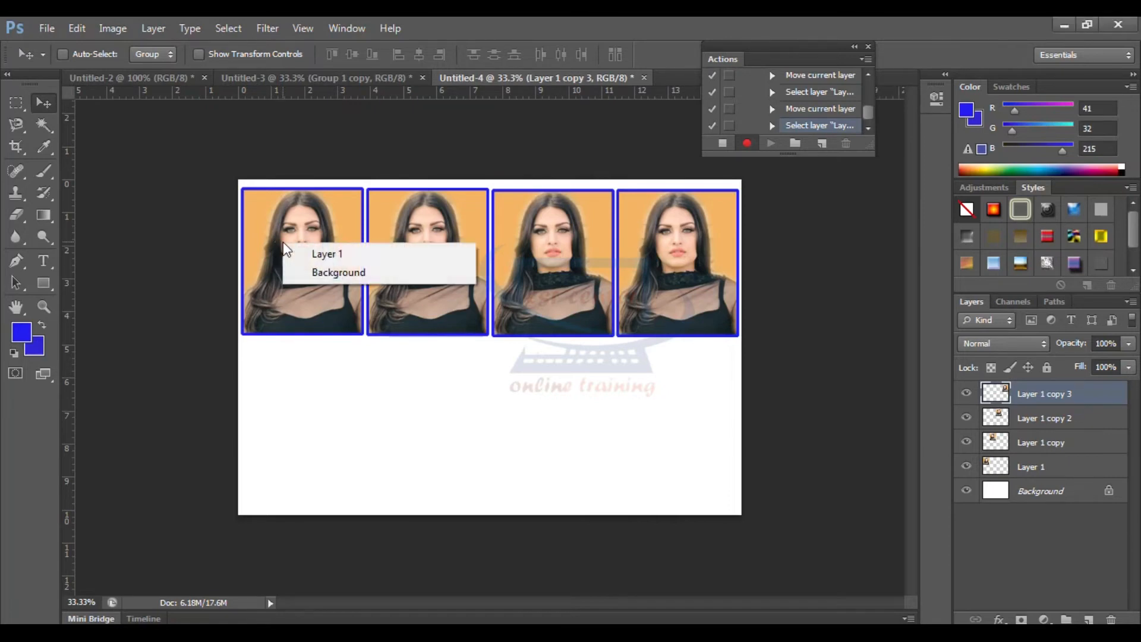
click(316, 253)
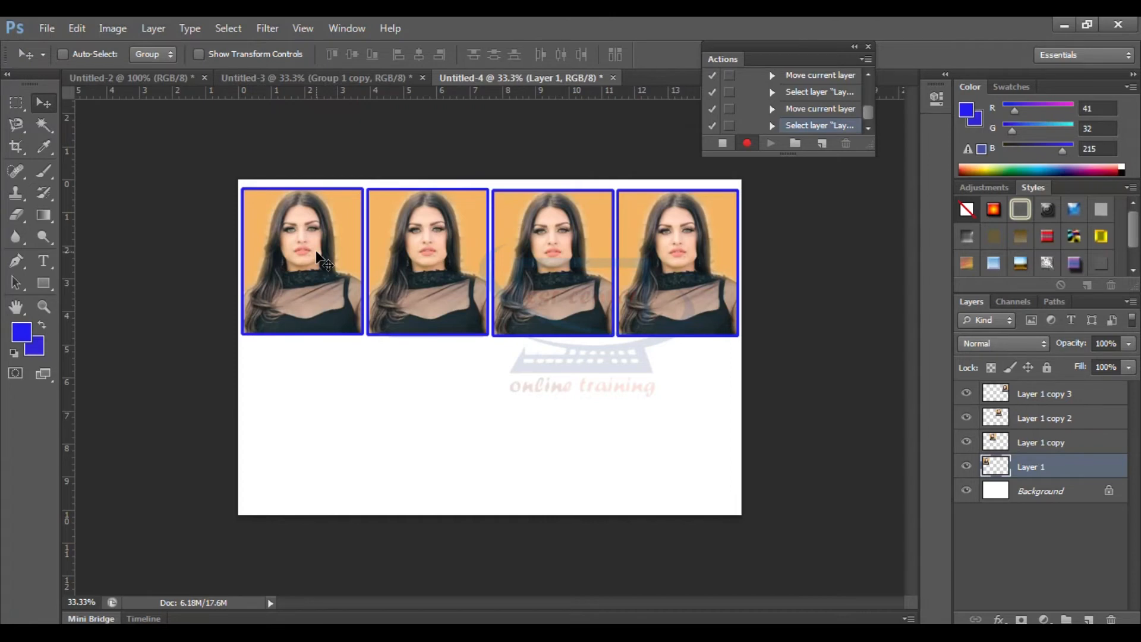
right_click(403, 243)
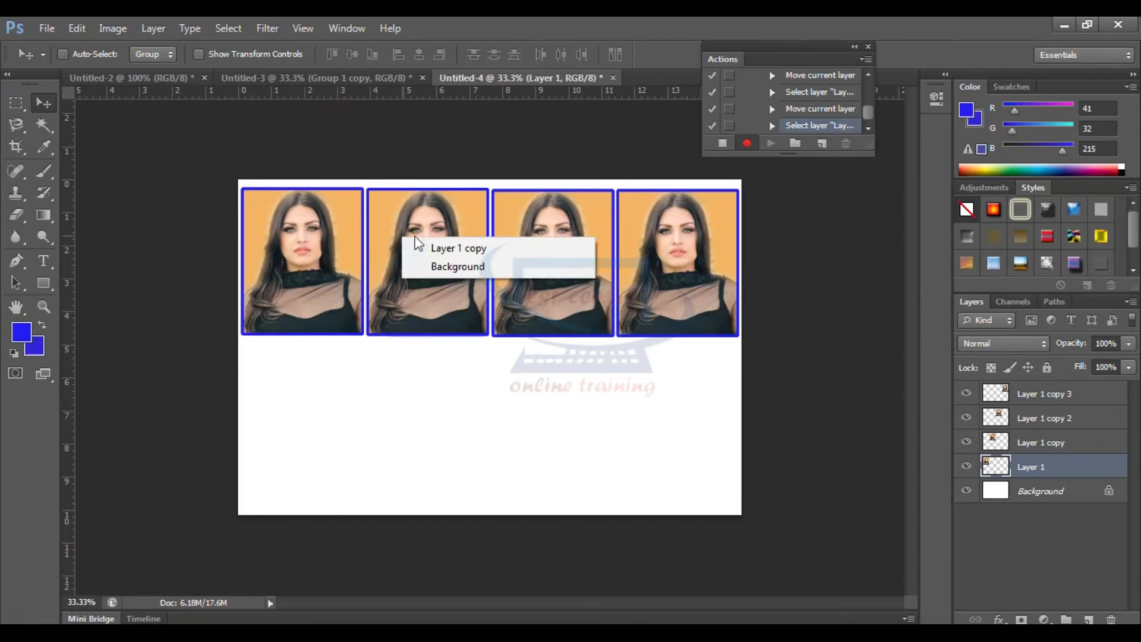
shift+click(438, 249)
right_click(542, 238)
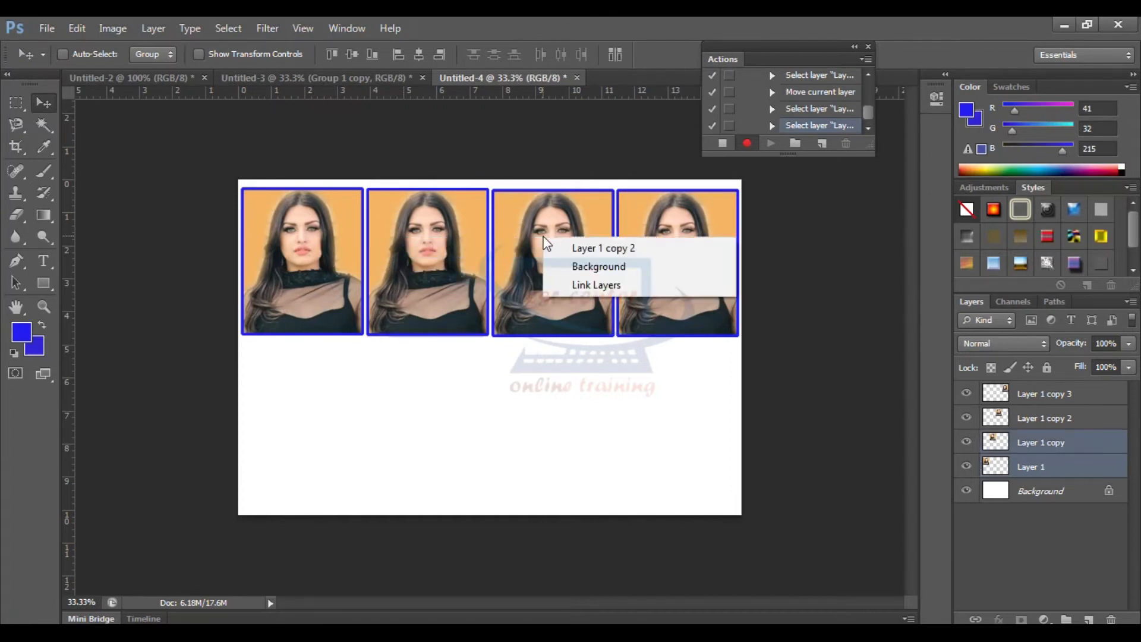
shift+click(575, 245)
right_click(674, 241)
shift+click(719, 252)
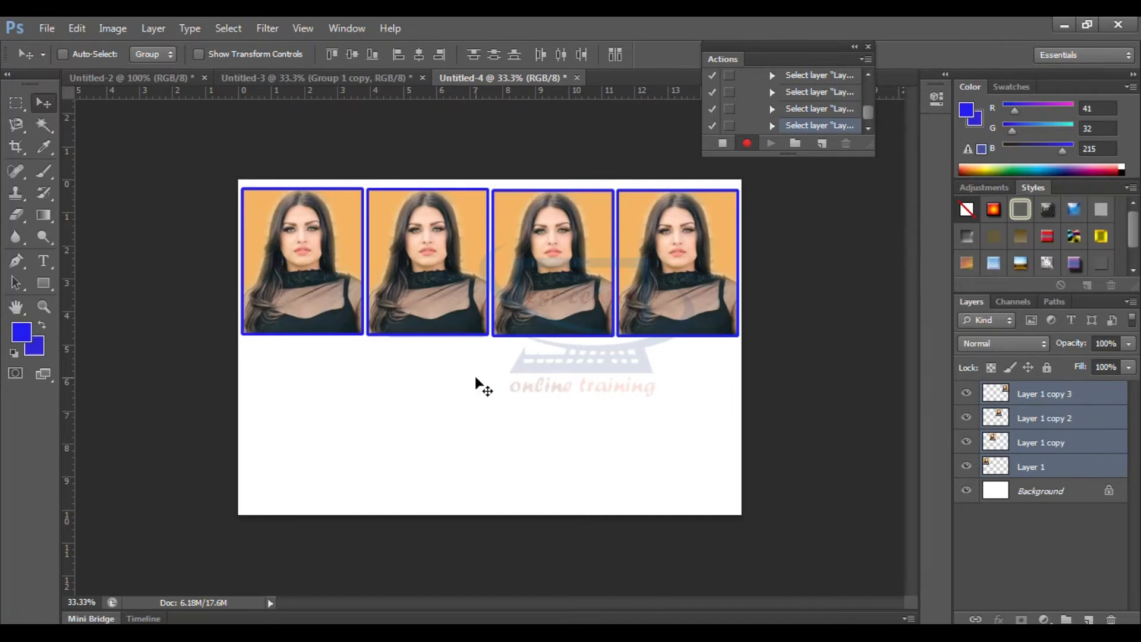
key(ctrl+g)
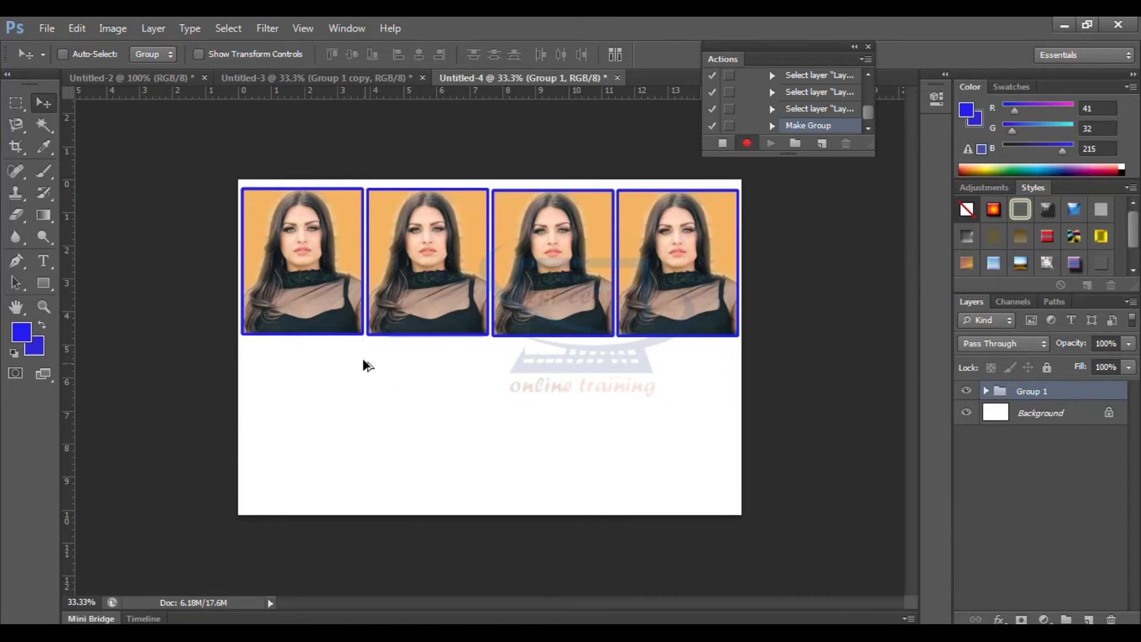
Duplicate the group straight down to form a second row of portraits, and stop recording the action
alt+drag(321, 272, 321, 429)
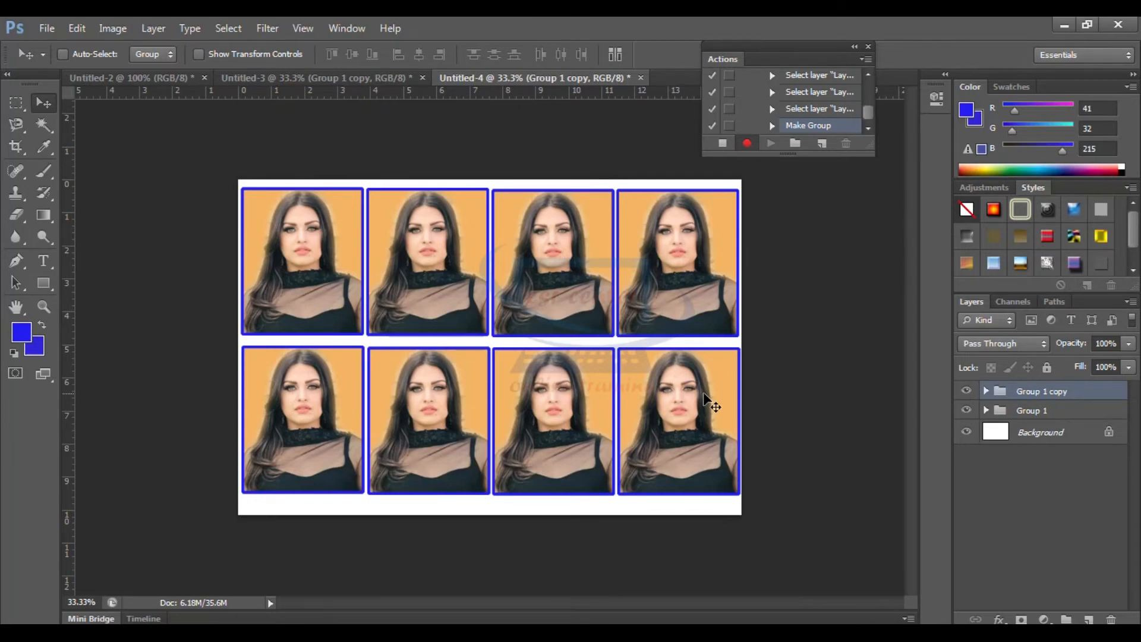
click(721, 145)
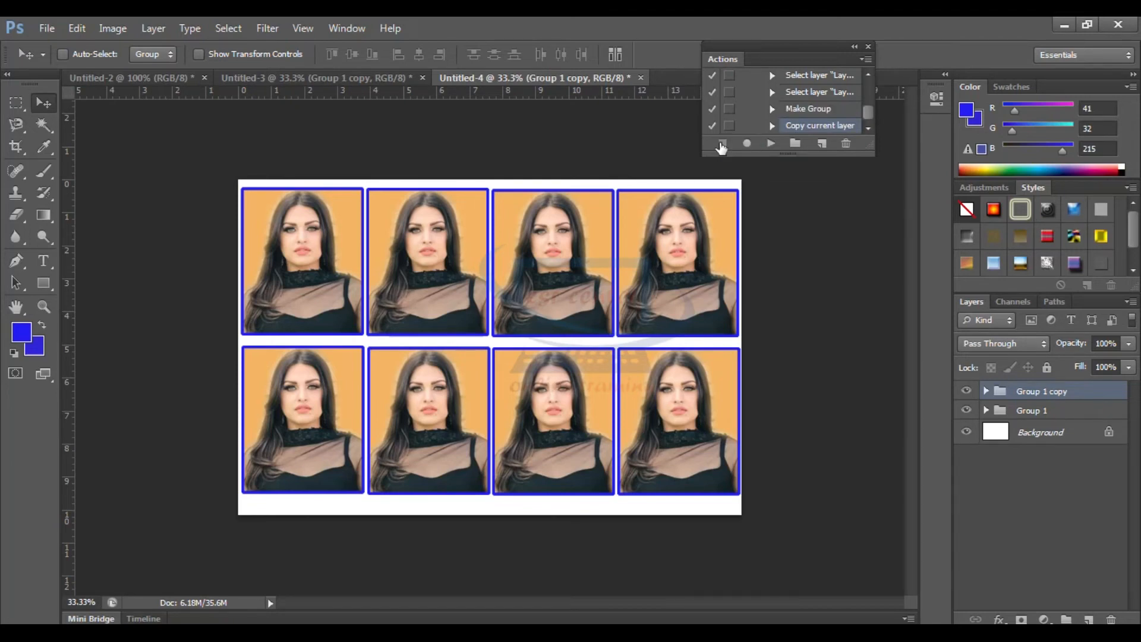
Save the sheet in Downloads as Untitled-44 in Photoshop format with Maximize Compatibility on
click(43, 27)
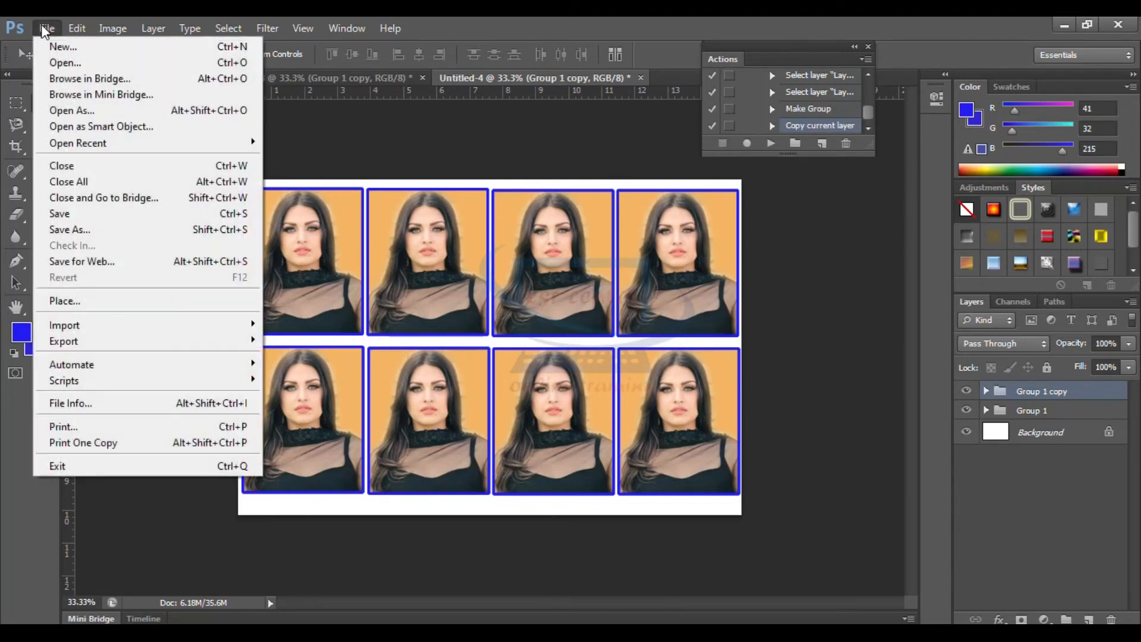
click(64, 229)
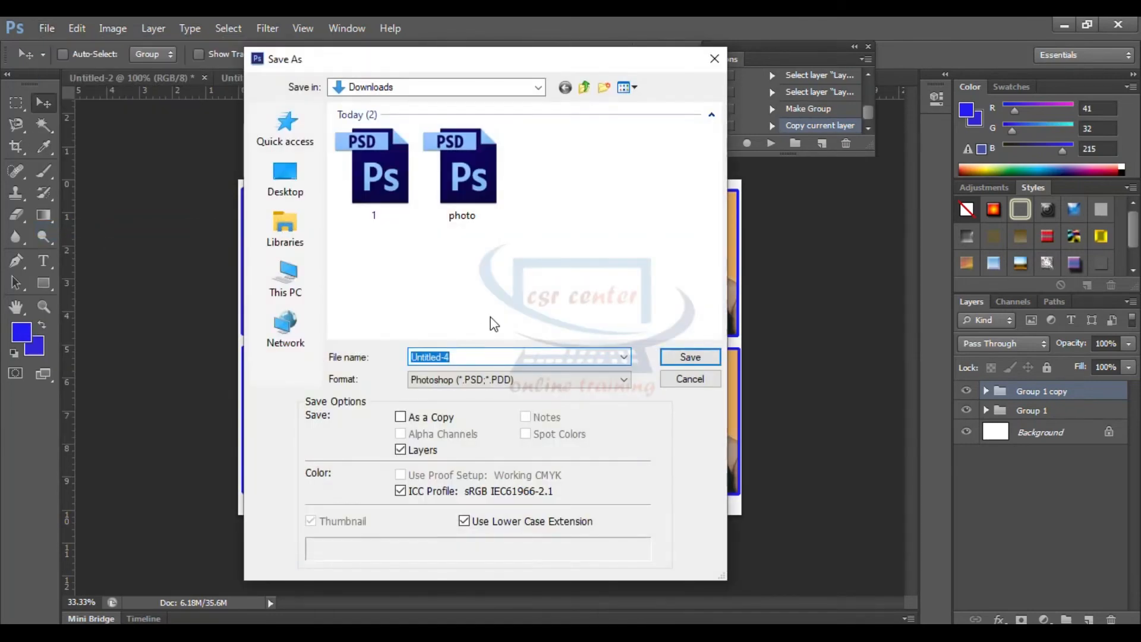
click(469, 360)
text(4)
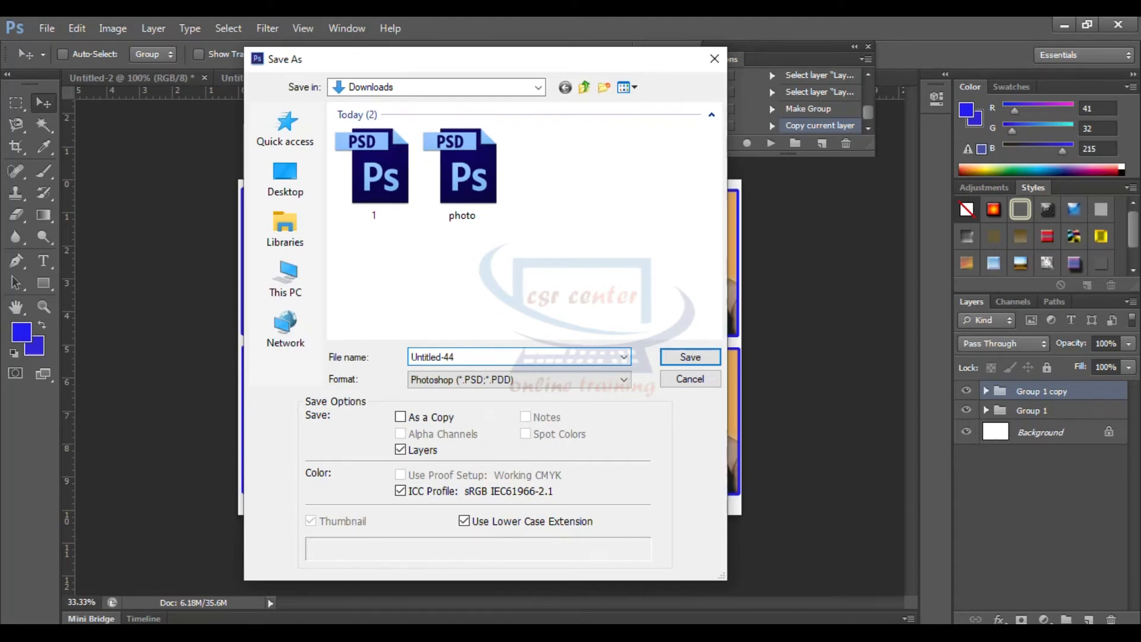
click(691, 358)
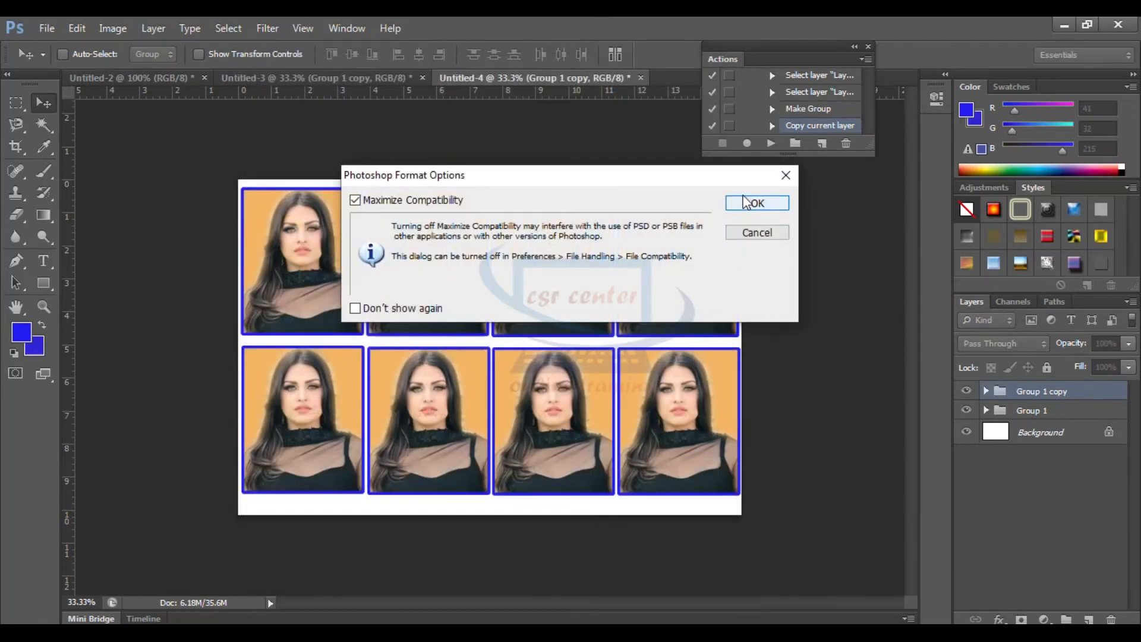
click(757, 205)
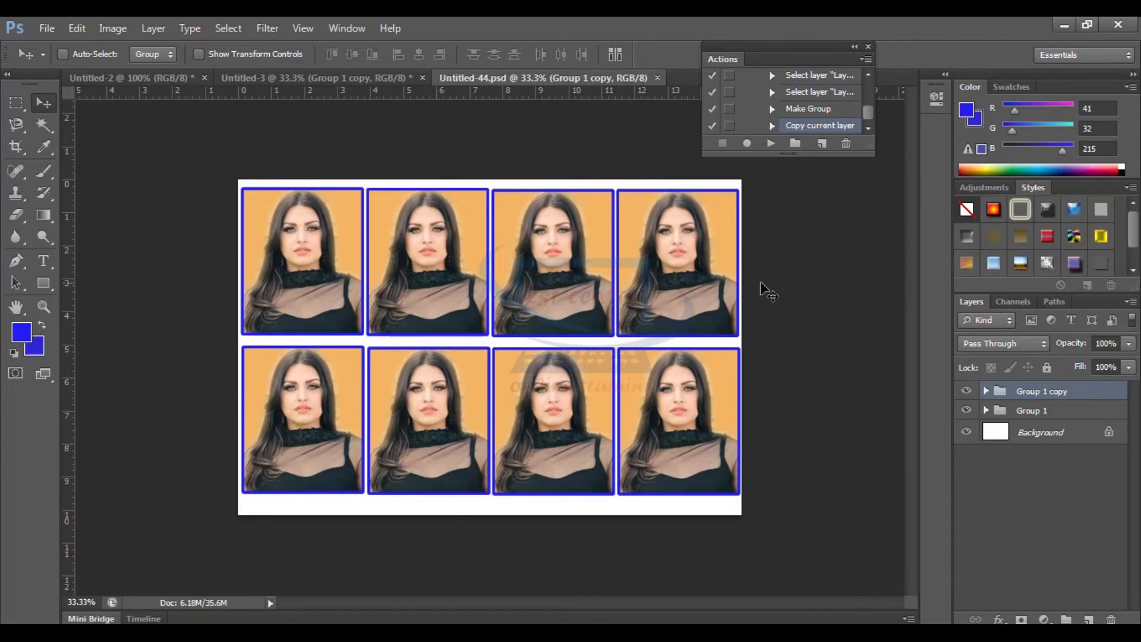
Close the saved Untitled-44 sheet, and close Untitled-3 without saving its changes
click(658, 77)
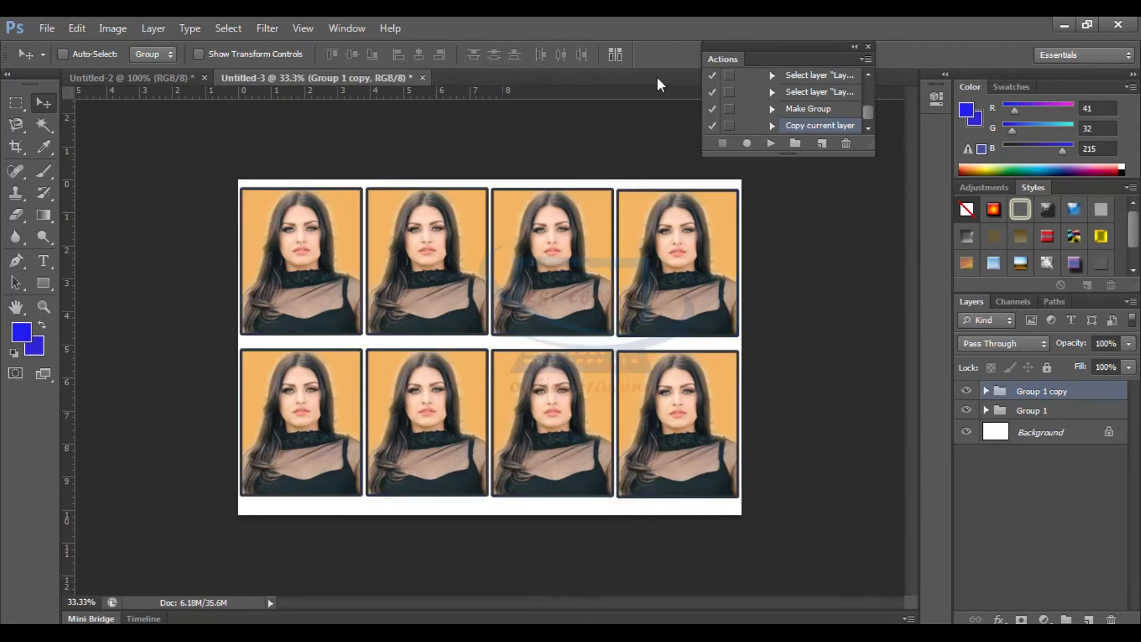
click(423, 77)
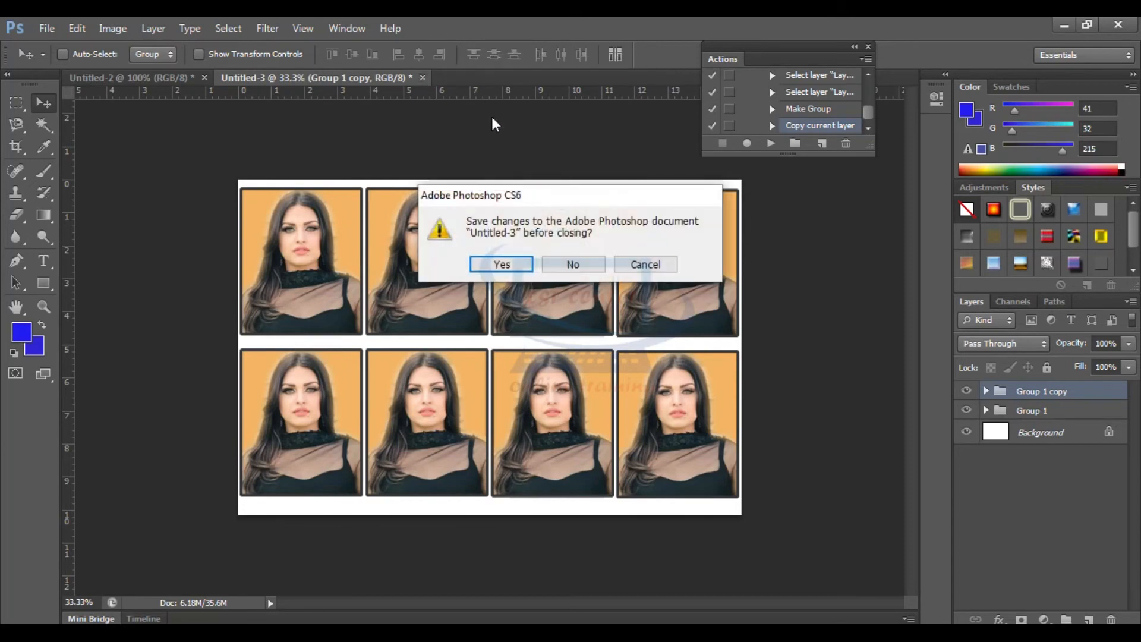
click(581, 276)
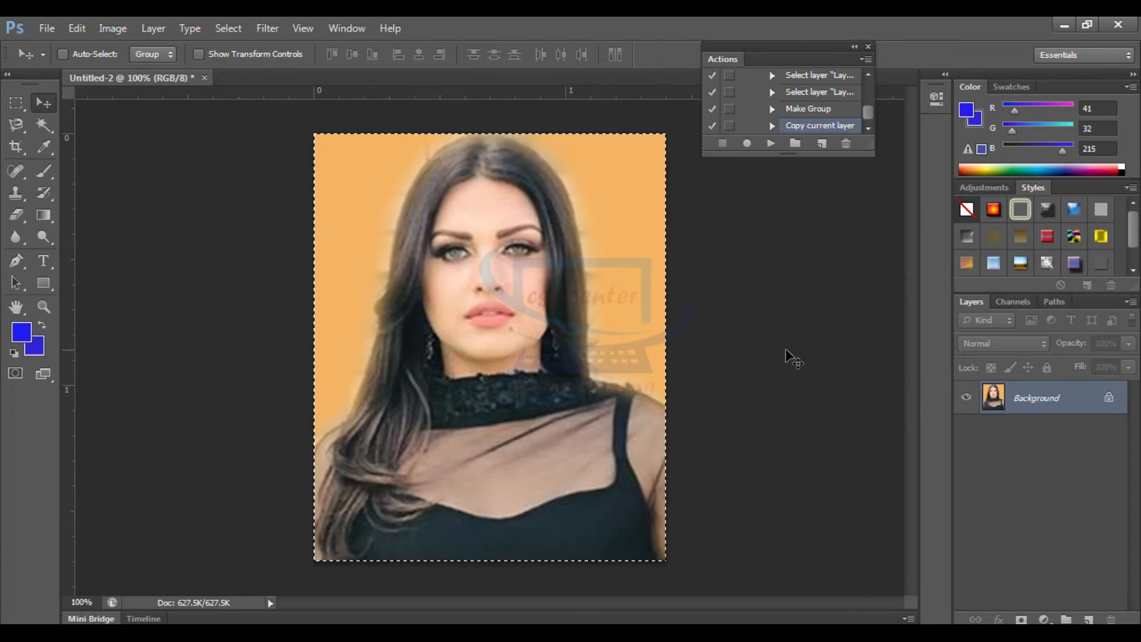
Create a new landscape 4 x 6 document from the Photo preset at 300 pixels/inch
key(ctrl+n)
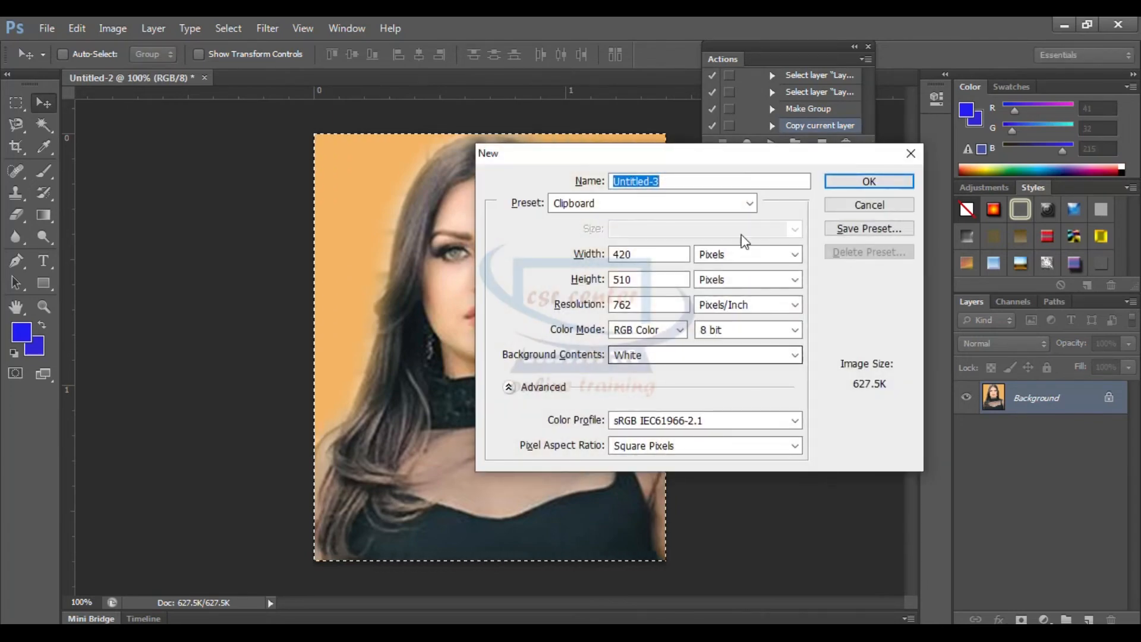
click(743, 203)
click(580, 290)
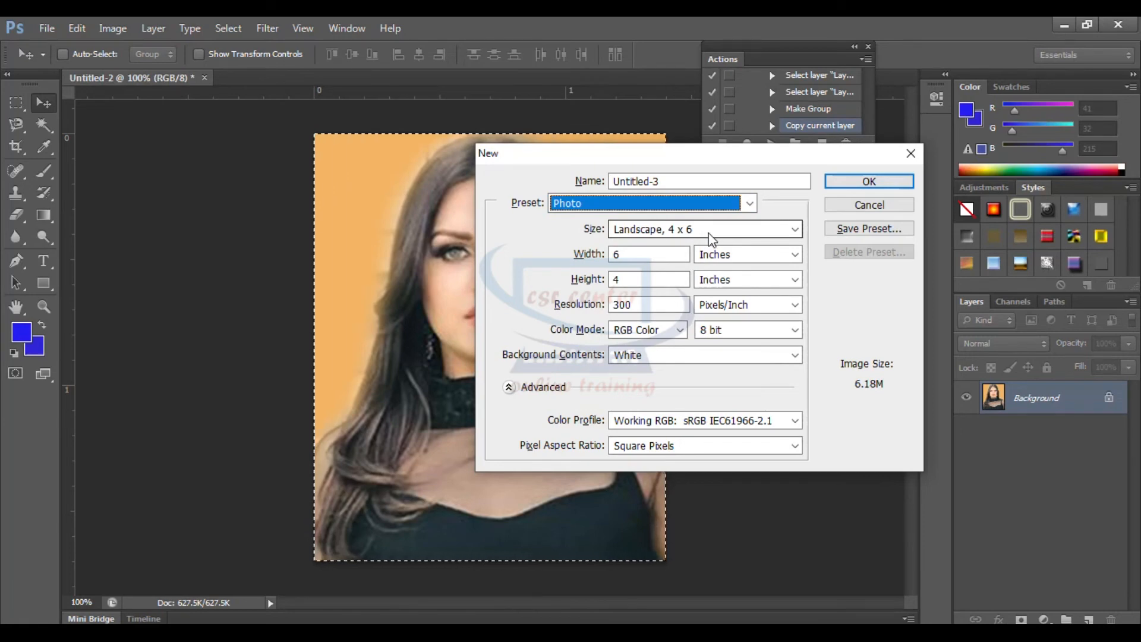
click(879, 182)
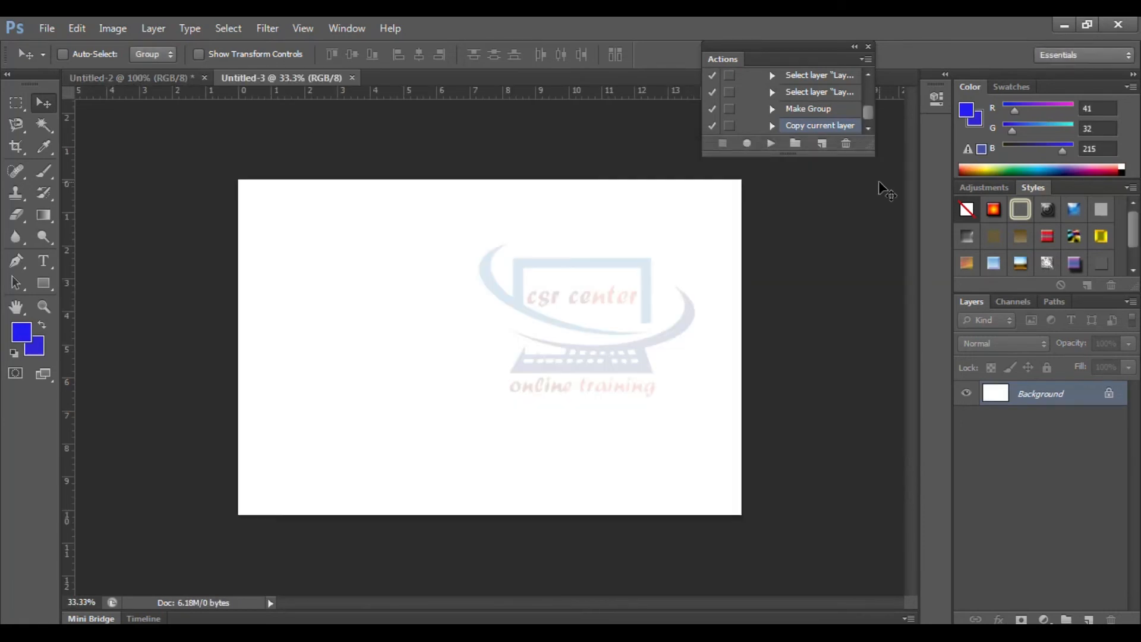
Paste the portrait, shift it slightly up and left of center, and play the newly recorded F6 action
key(ctrl+v)
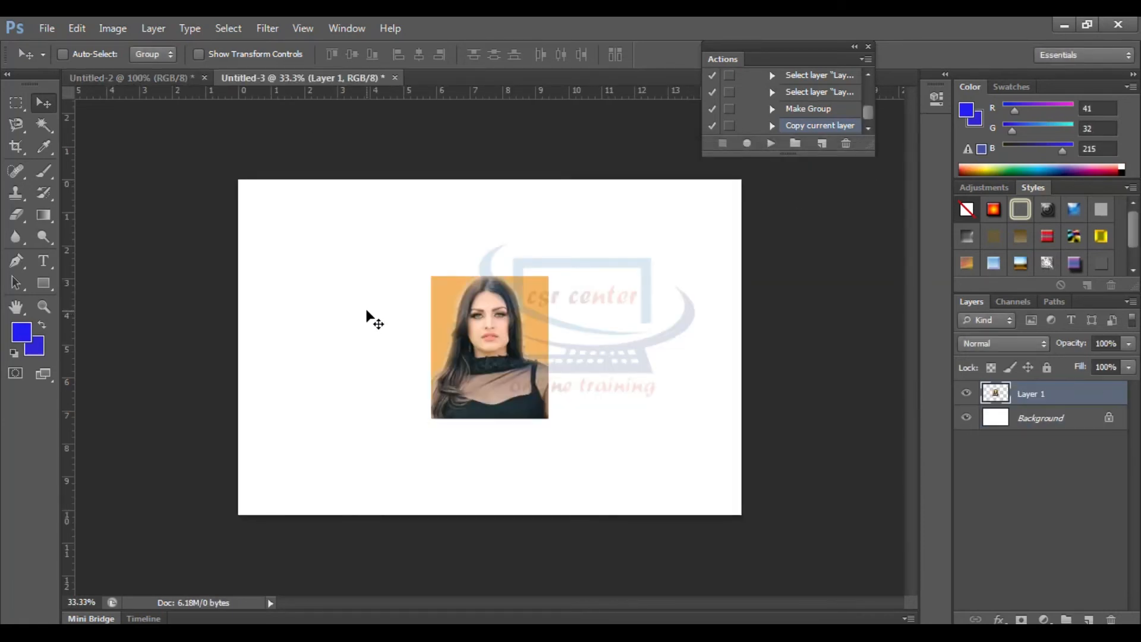
drag(483, 349, 456, 338)
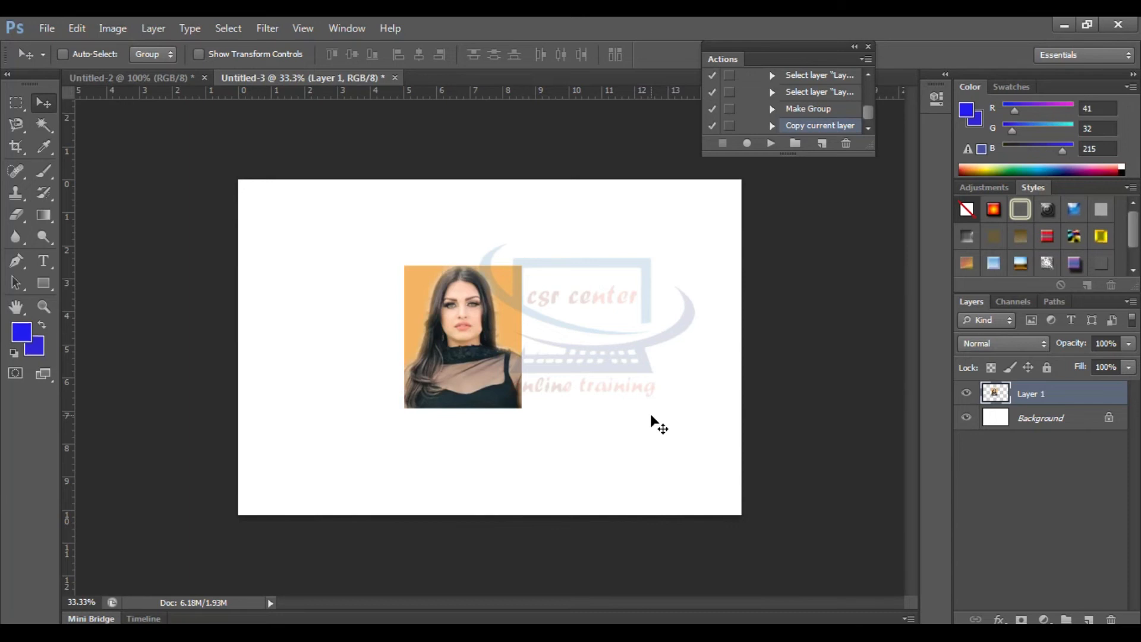
key(F2)
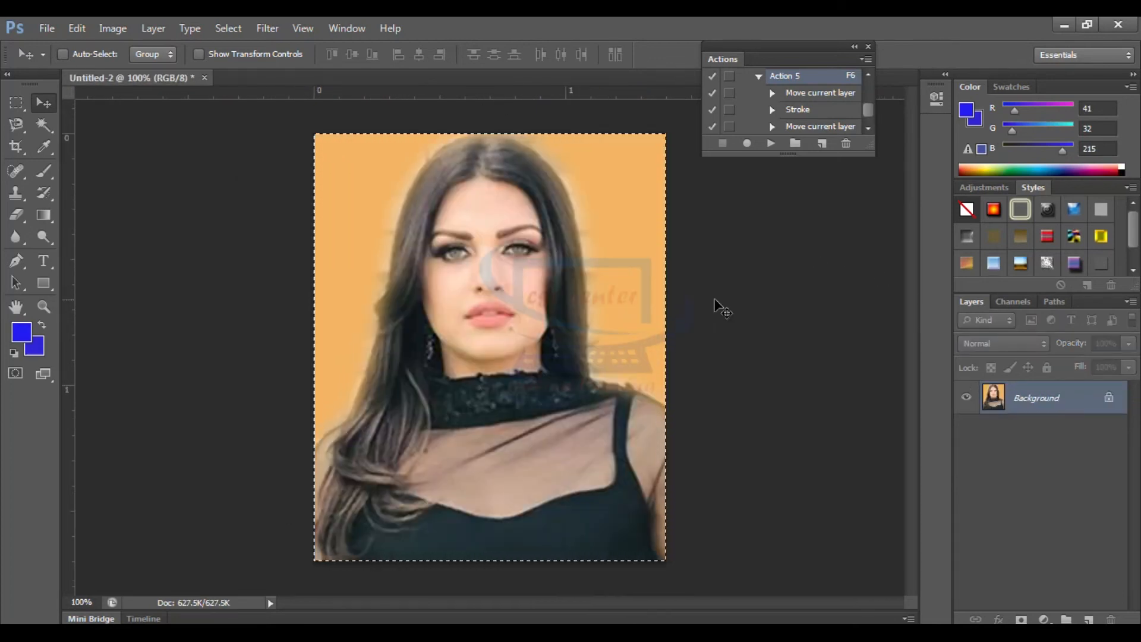
Create another blank landscape 4 x 6 sheet from the Photo preset for trying a different action
key(ctrl+n)
click(708, 205)
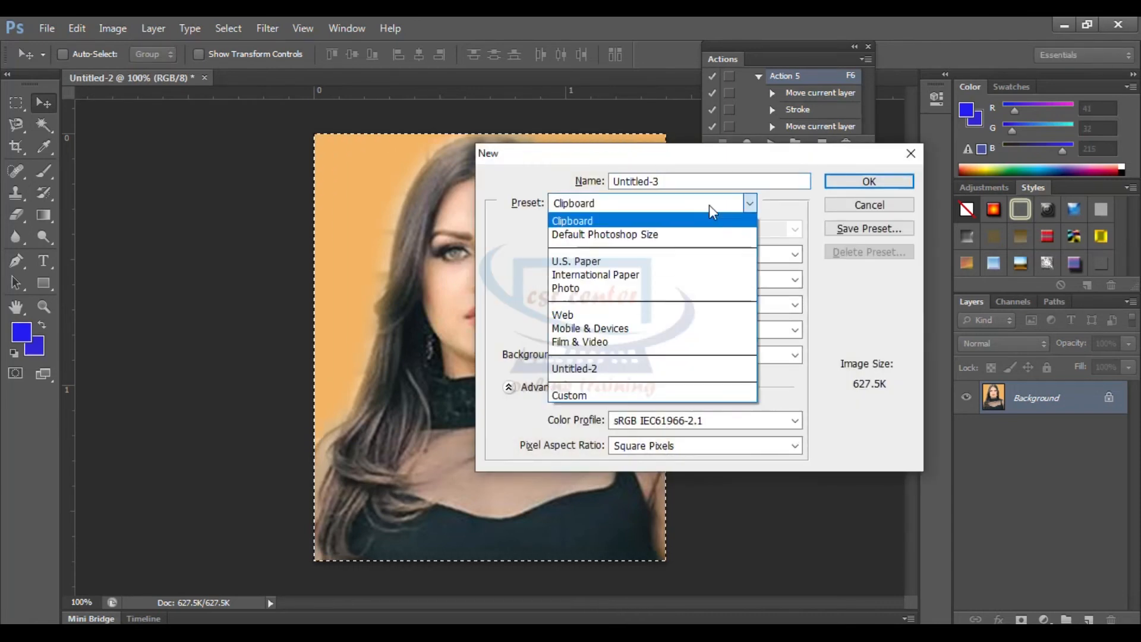
click(582, 287)
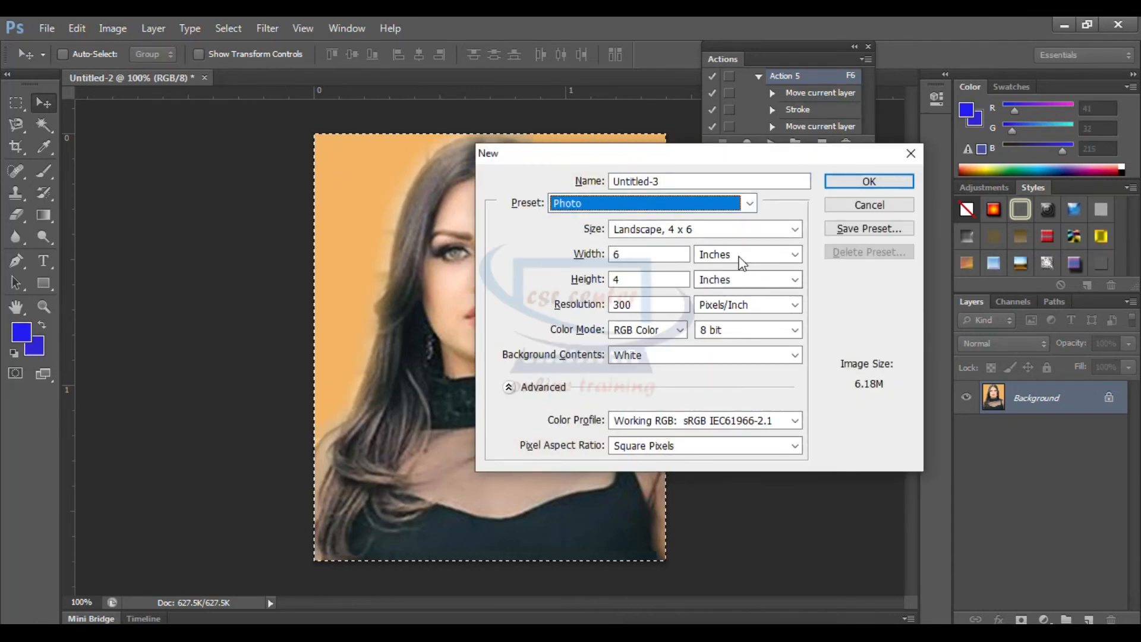
click(877, 181)
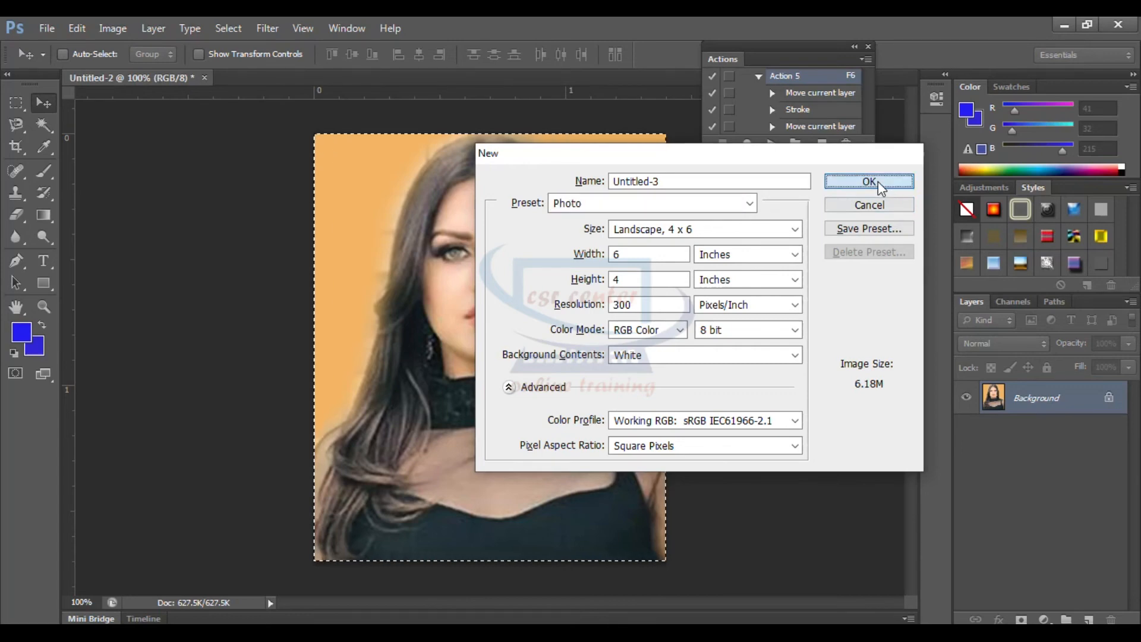
Paste the portrait, nudge it up and left of center, and play Action 1, assigned to F2
key(ctrl+v)
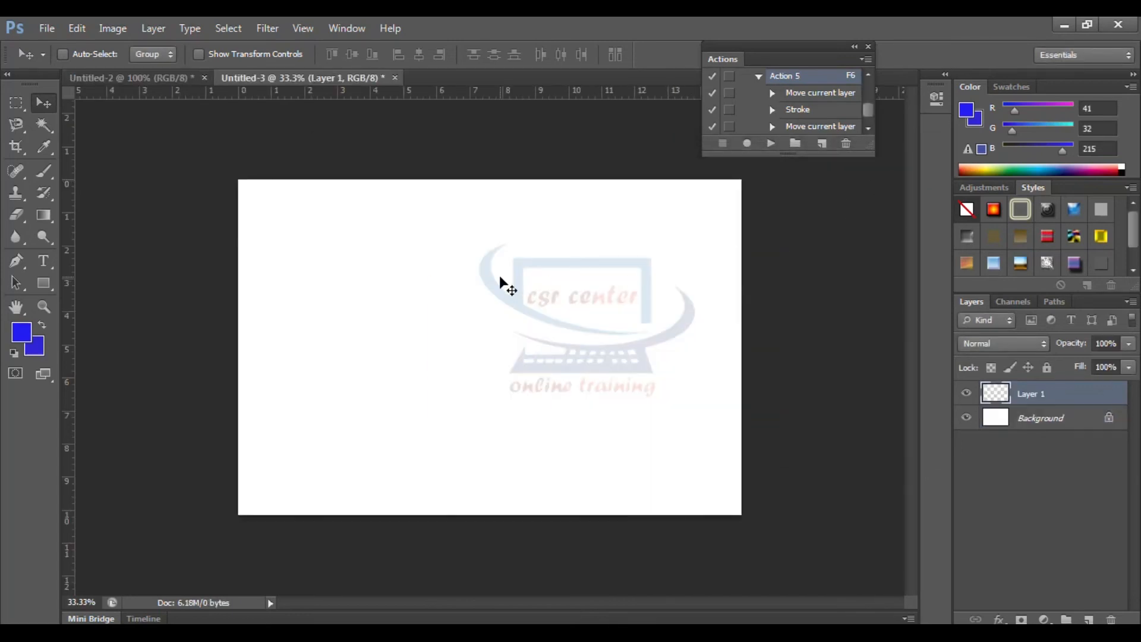
drag(497, 339, 490, 334)
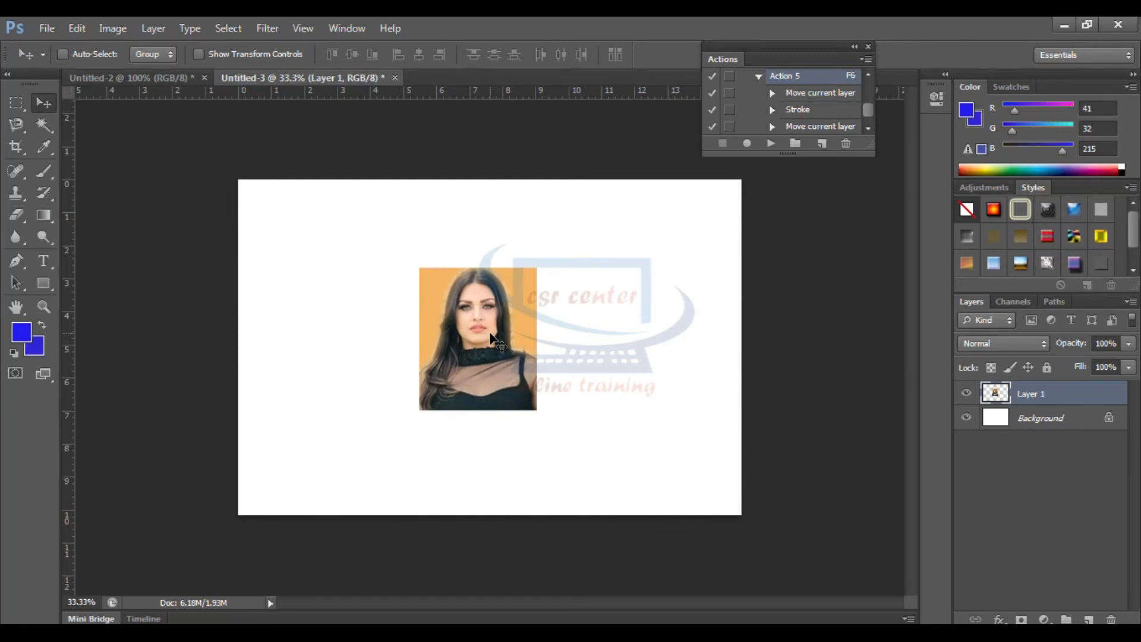
key(F6)
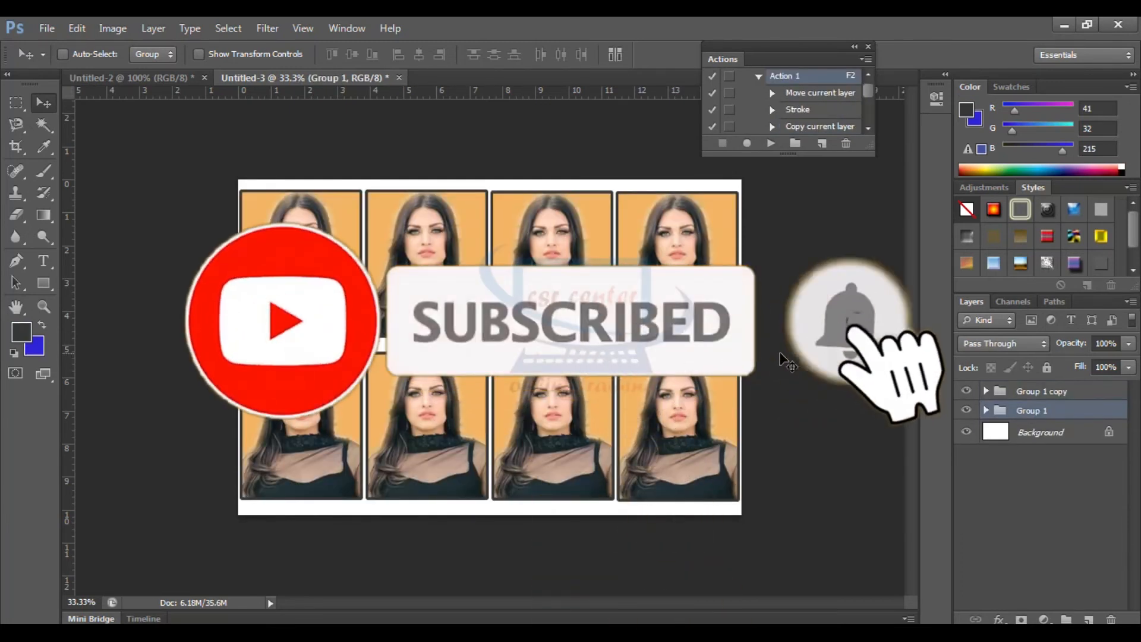
Close the test sheet without saving, and create a custom document 8 inches wide and 12 inches high at 300 pixels/inch
click(399, 77)
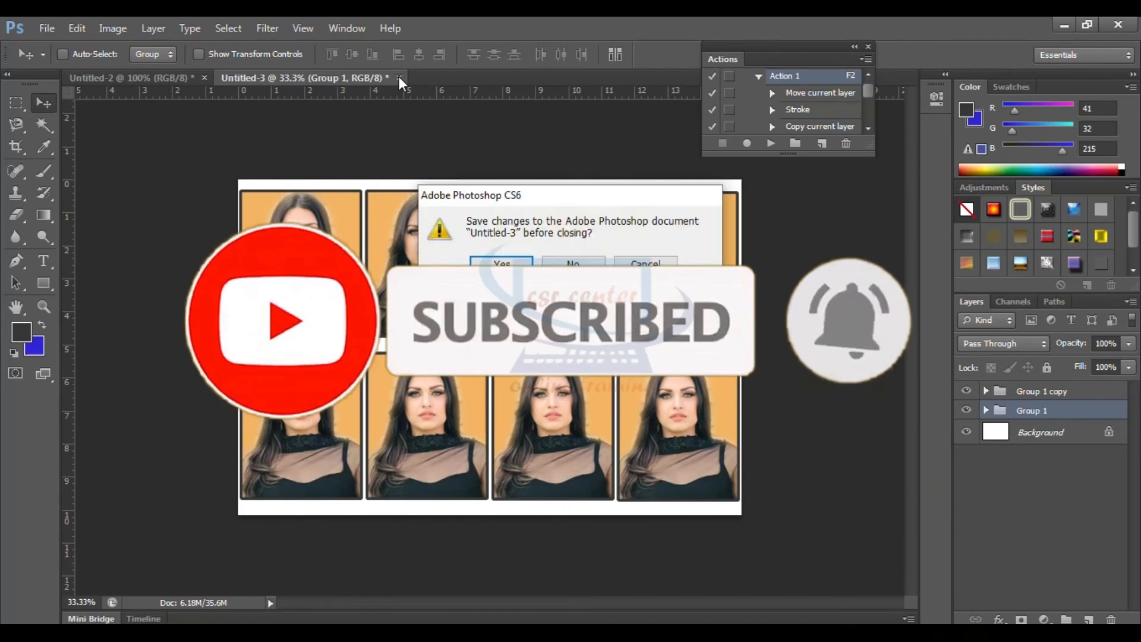
click(573, 263)
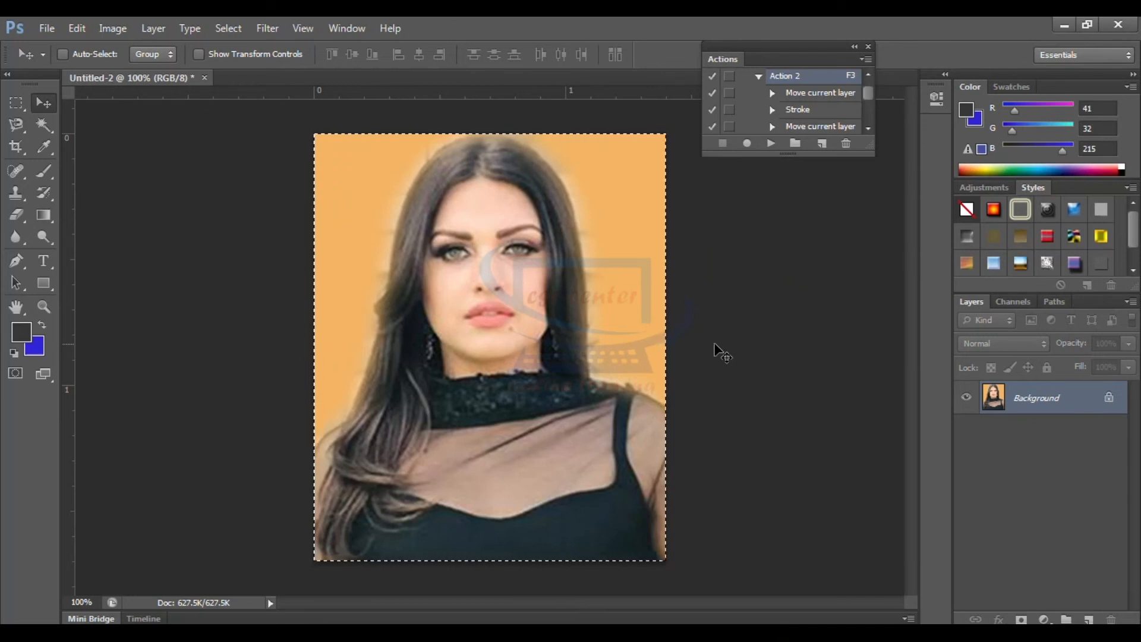
key(ctrl+n)
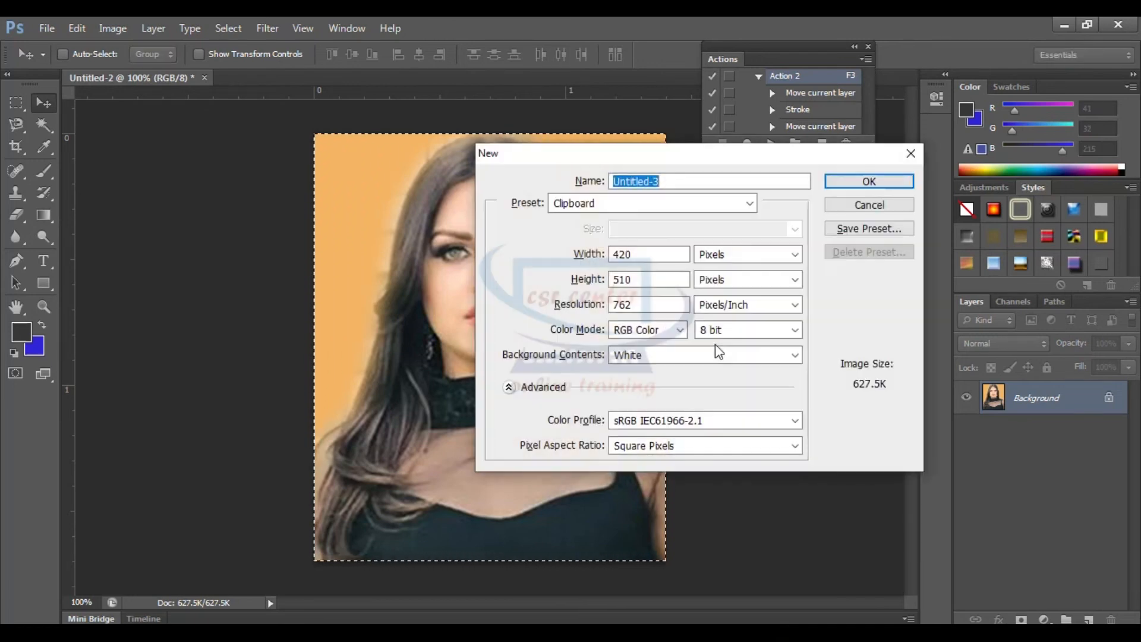
click(721, 207)
click(721, 288)
drag(644, 257, 610, 280)
text(8)
text(12)
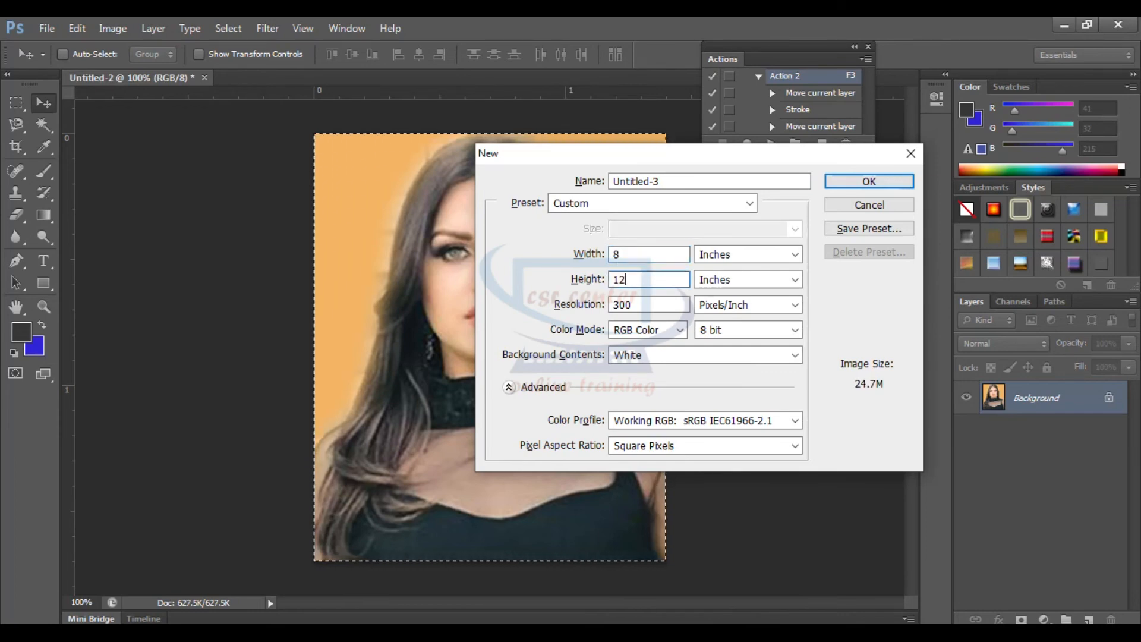
click(874, 183)
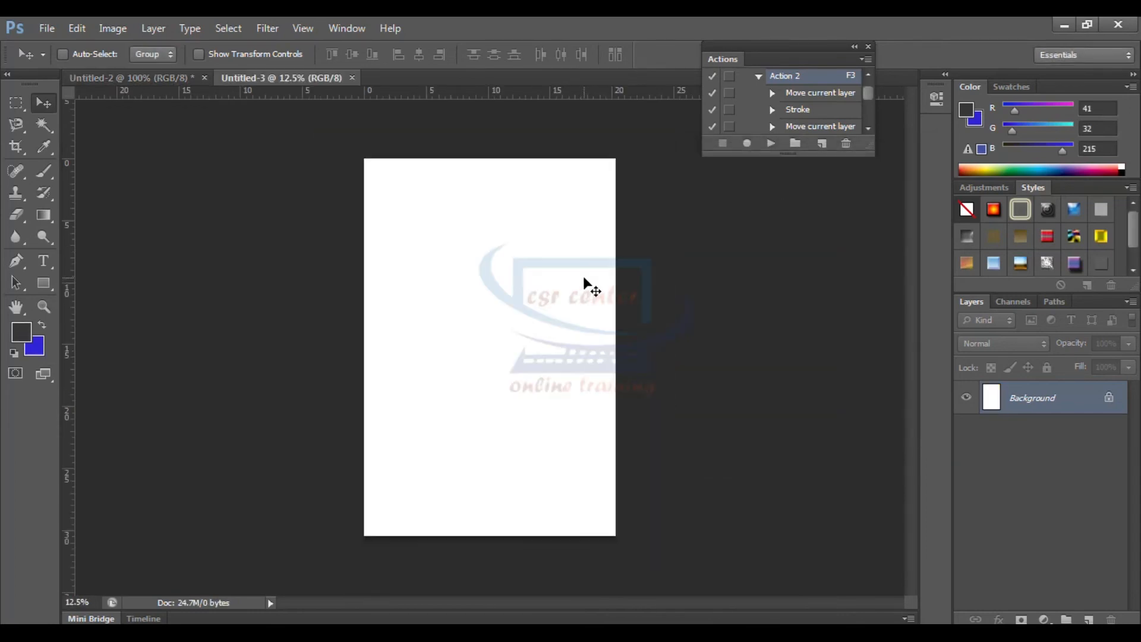
Paste the portrait onto the blank 8 x 12 inch sheet and play Action 2, assigned to F3
key(ctrl+v)
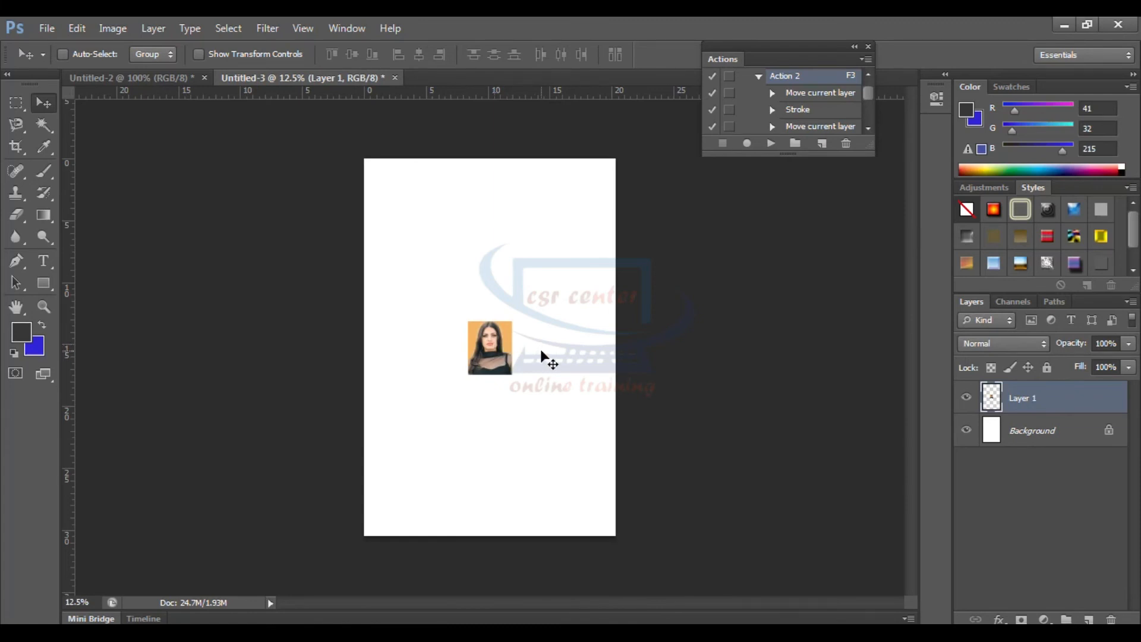
key(F3)
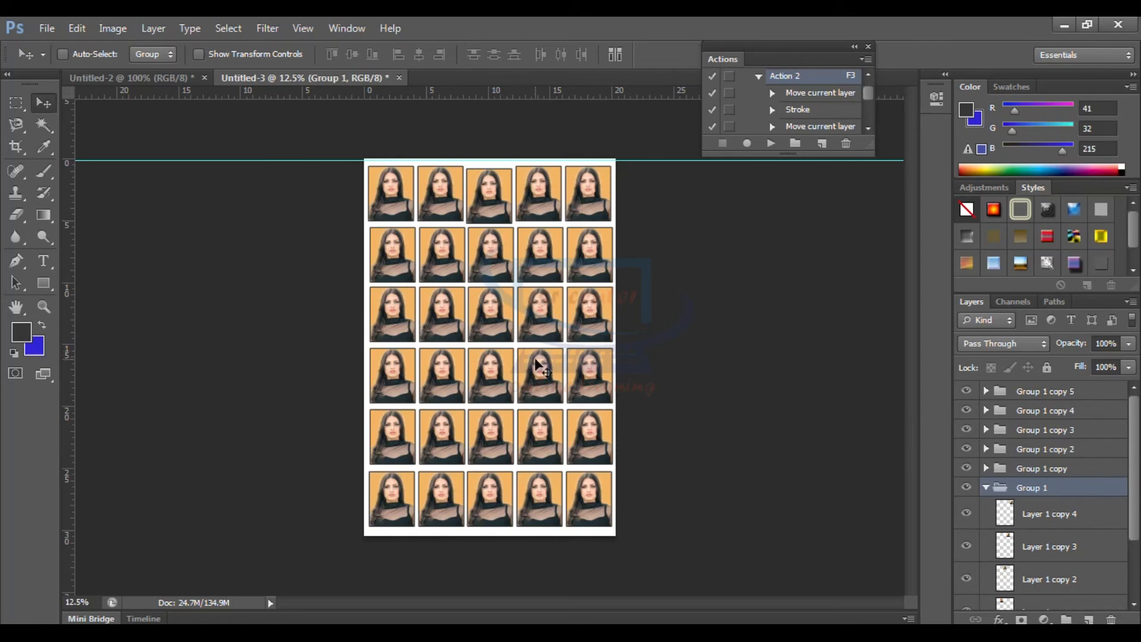
Close the test sheet without saving and clear the selection around the original portrait
click(399, 78)
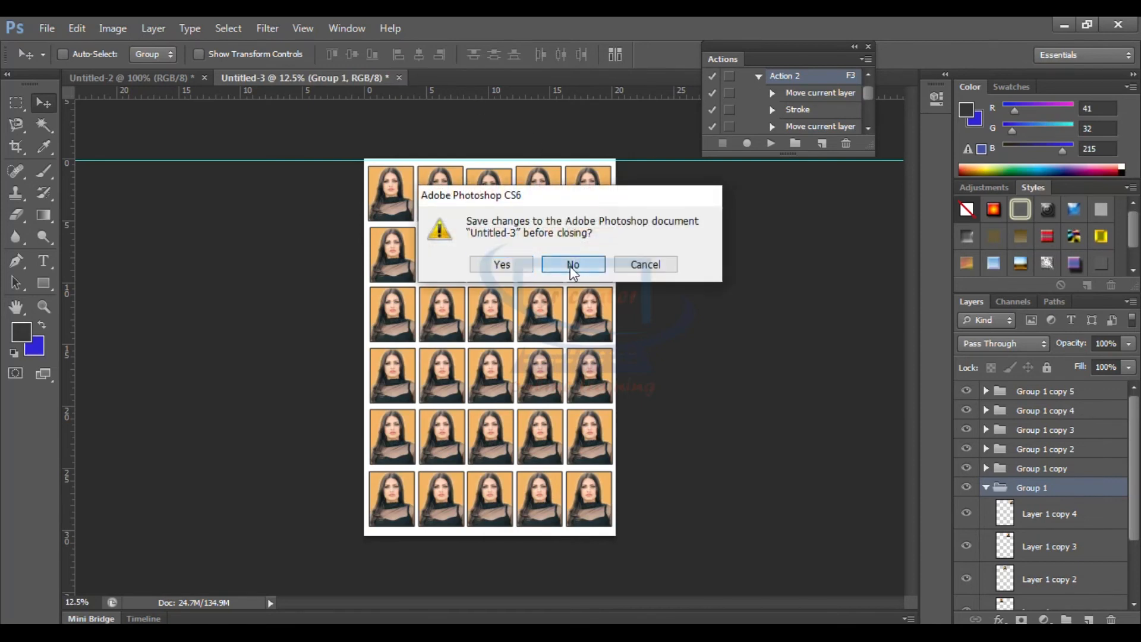
click(569, 266)
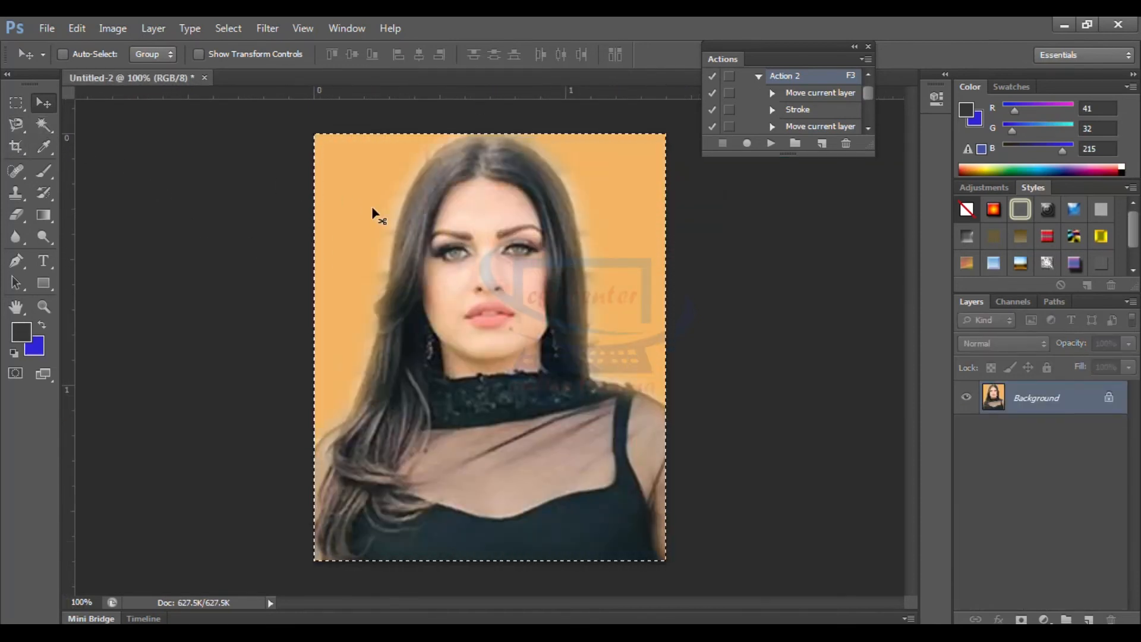
key(ctrl+d)
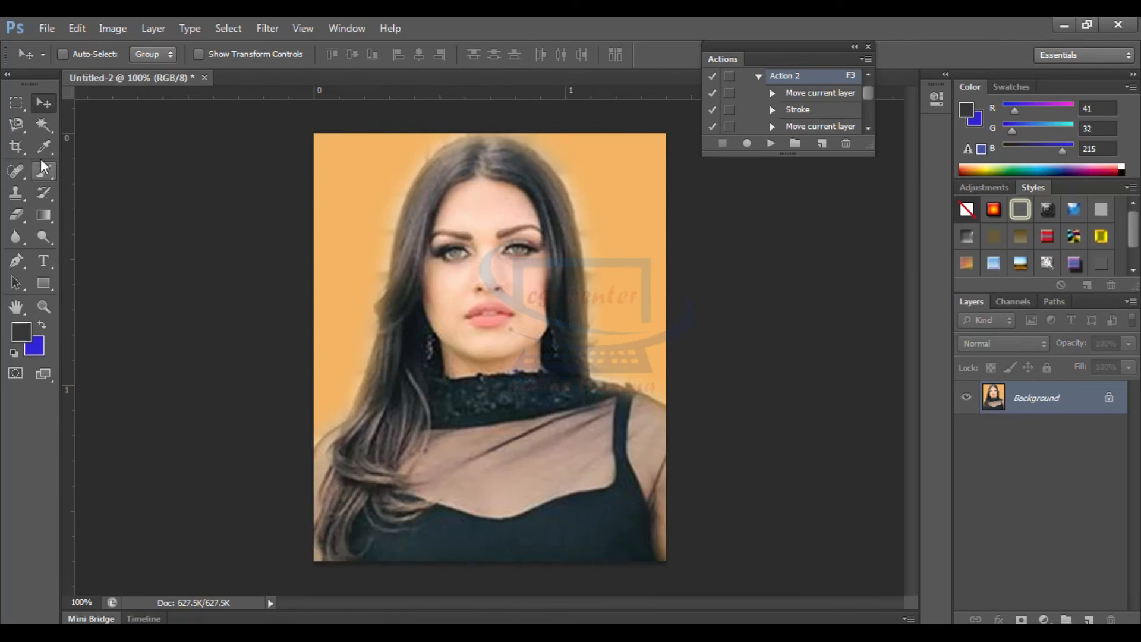
Crop the portrait to a stamp size of 0.8 cm wide and 1.1 cm high at 300 pixels/centimeter
click(13, 150)
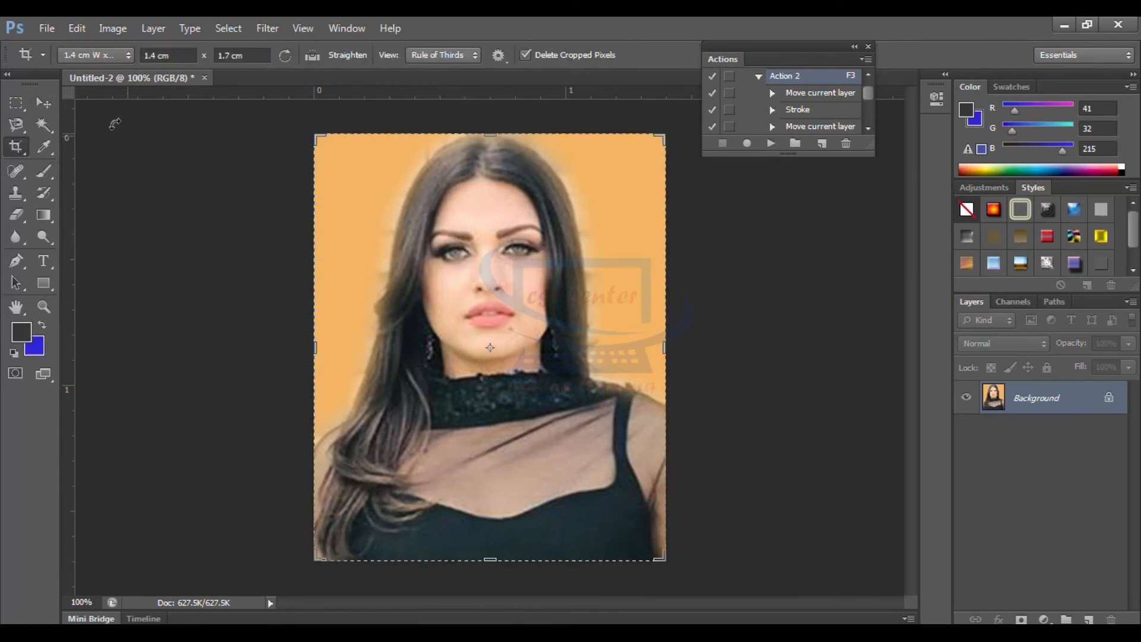
click(127, 55)
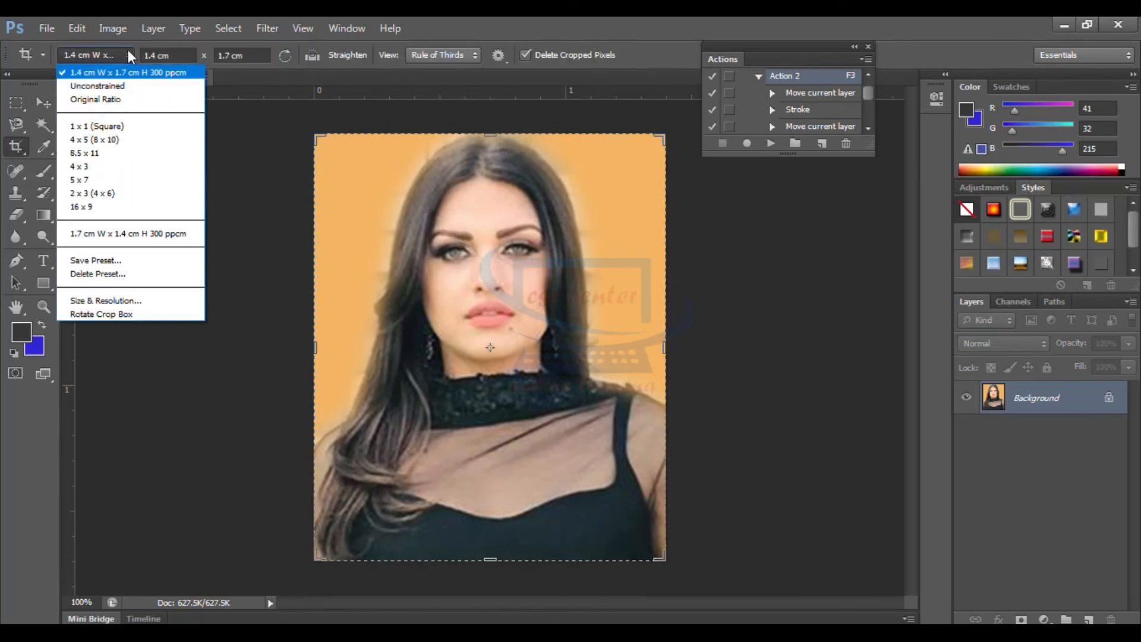
click(110, 301)
text(0.8)
key(Tab)
text(1.1)
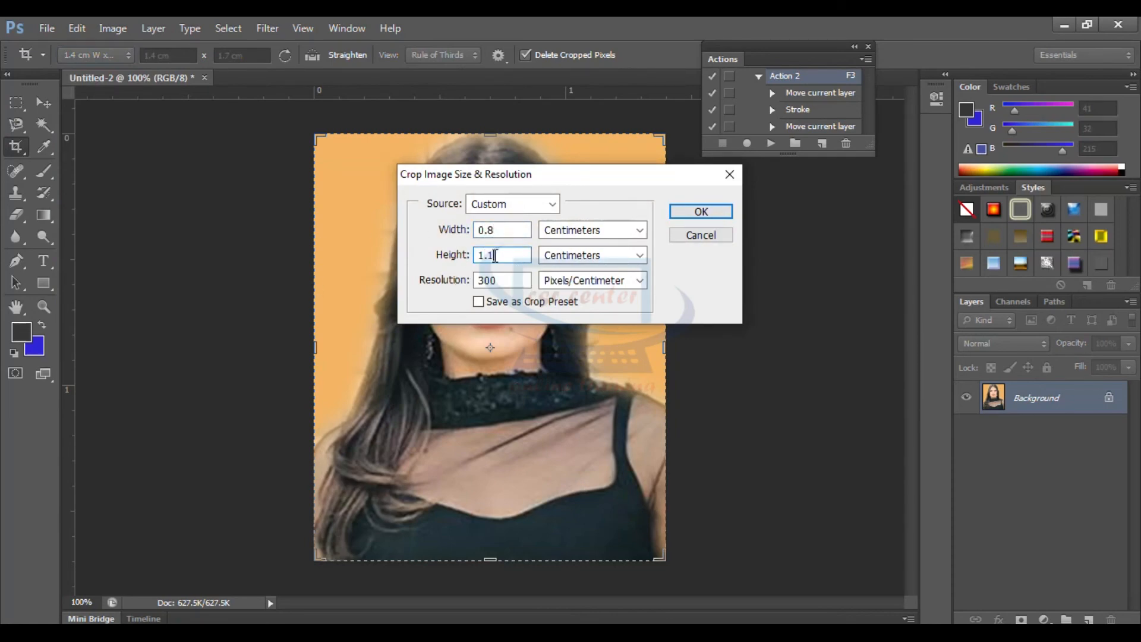
click(704, 212)
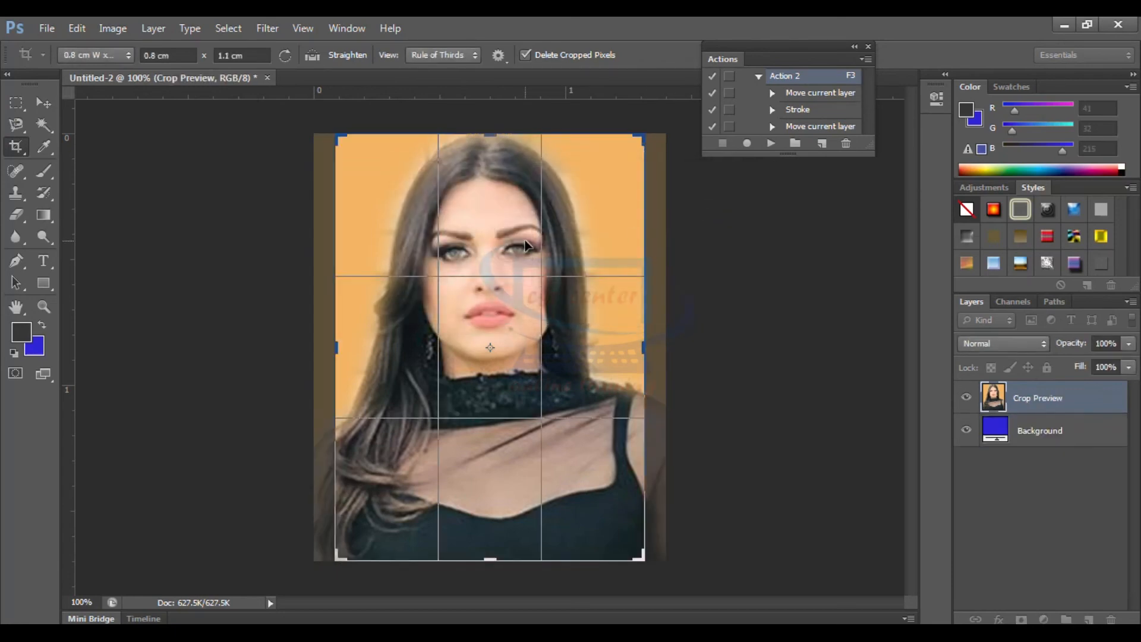
key(Return)
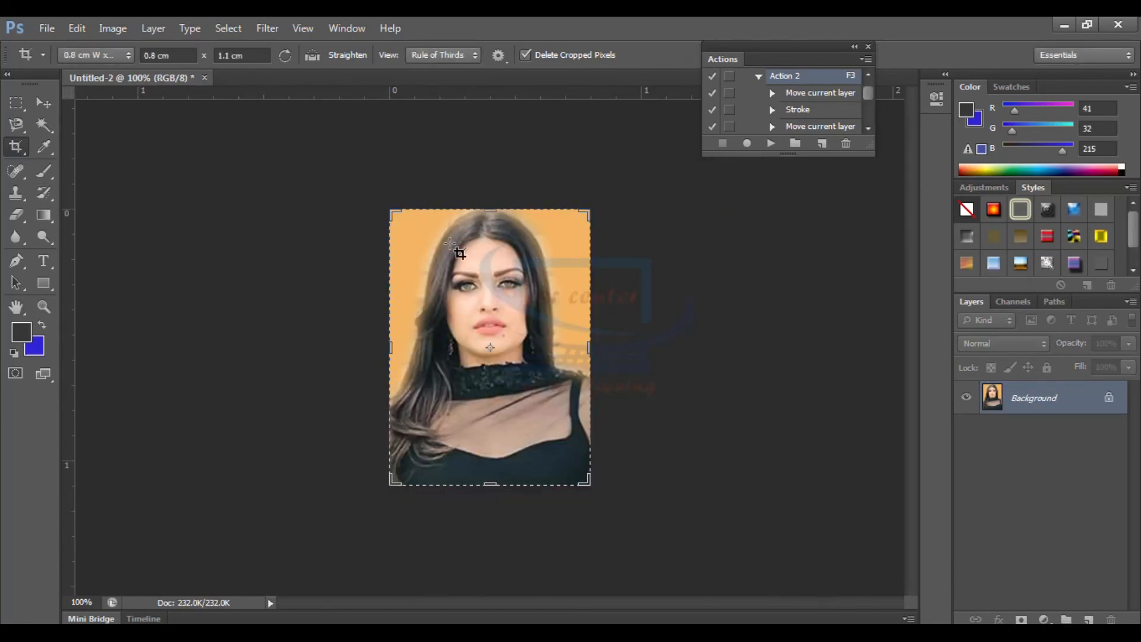
Crop the portrait more tightly around the head and shoulders, keeping the 0.8 x 1.1 cm crop size
drag(405, 225, 601, 437)
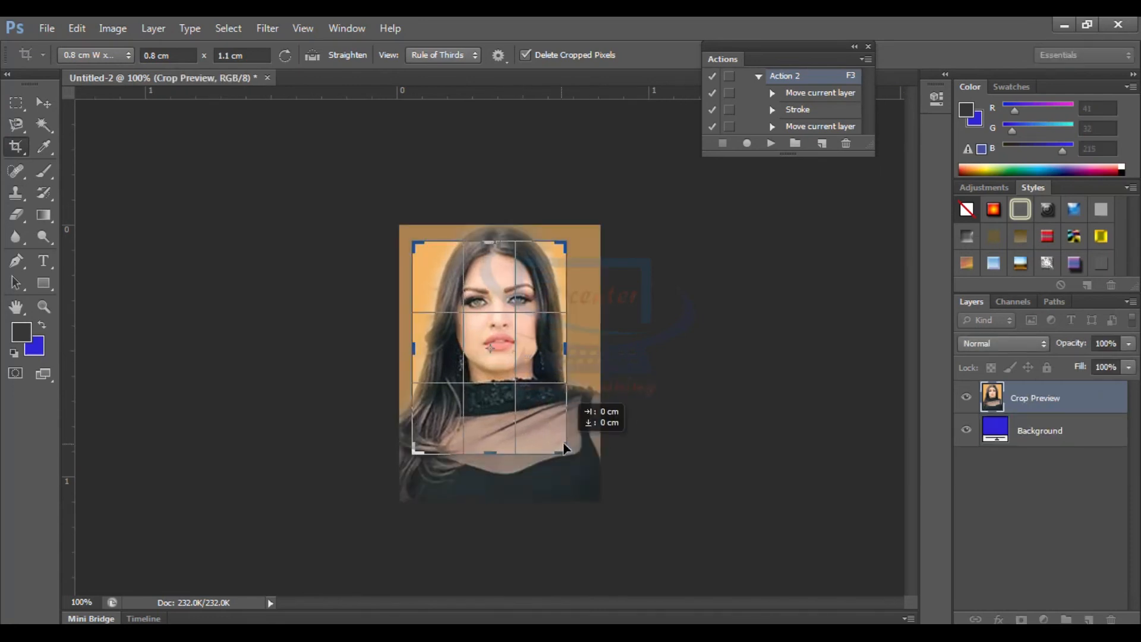
drag(566, 451, 573, 460)
drag(532, 410, 526, 422)
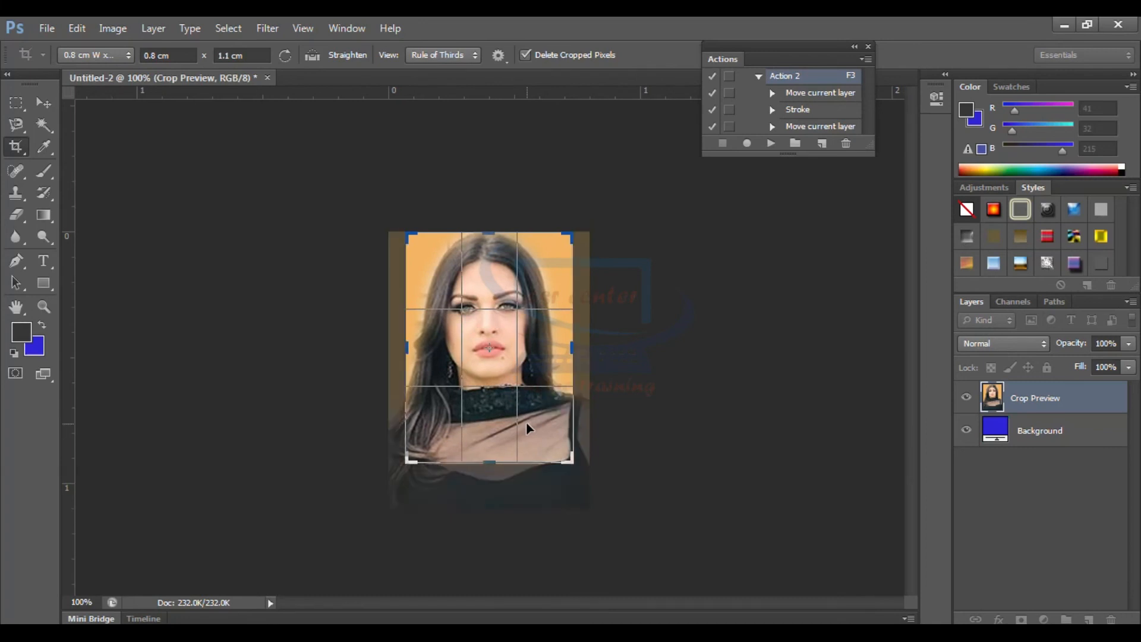
key(Return)
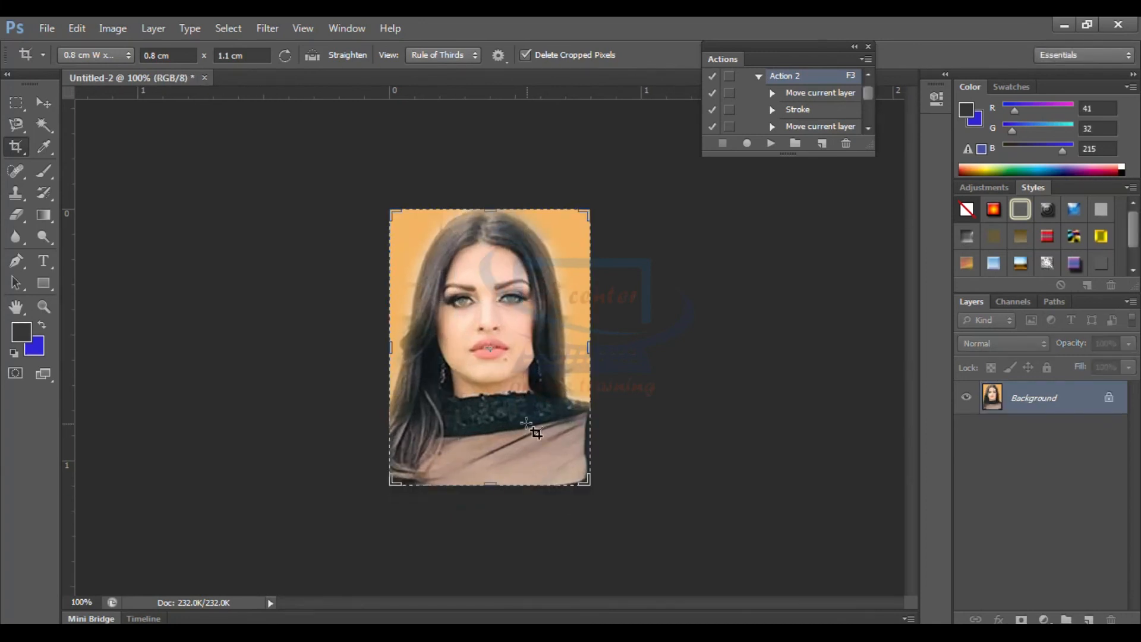
Select and copy the whole stamp portrait, and create a white custom document 8 inches wide and 12 inches high at 300 pixels/inch
key(v)
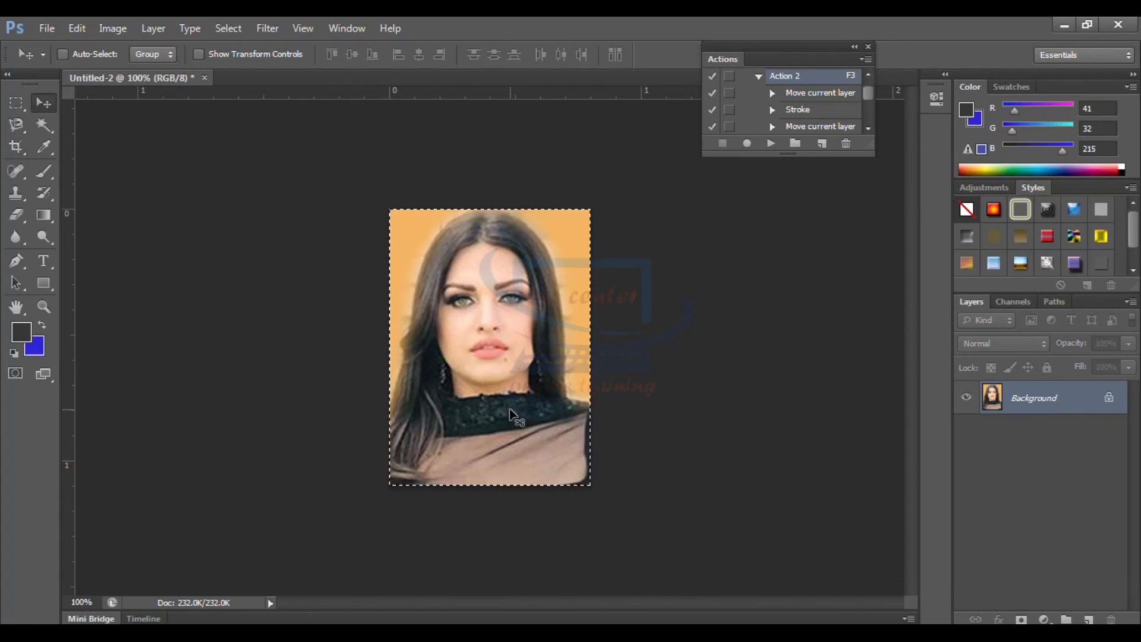
key(ctrl+n)
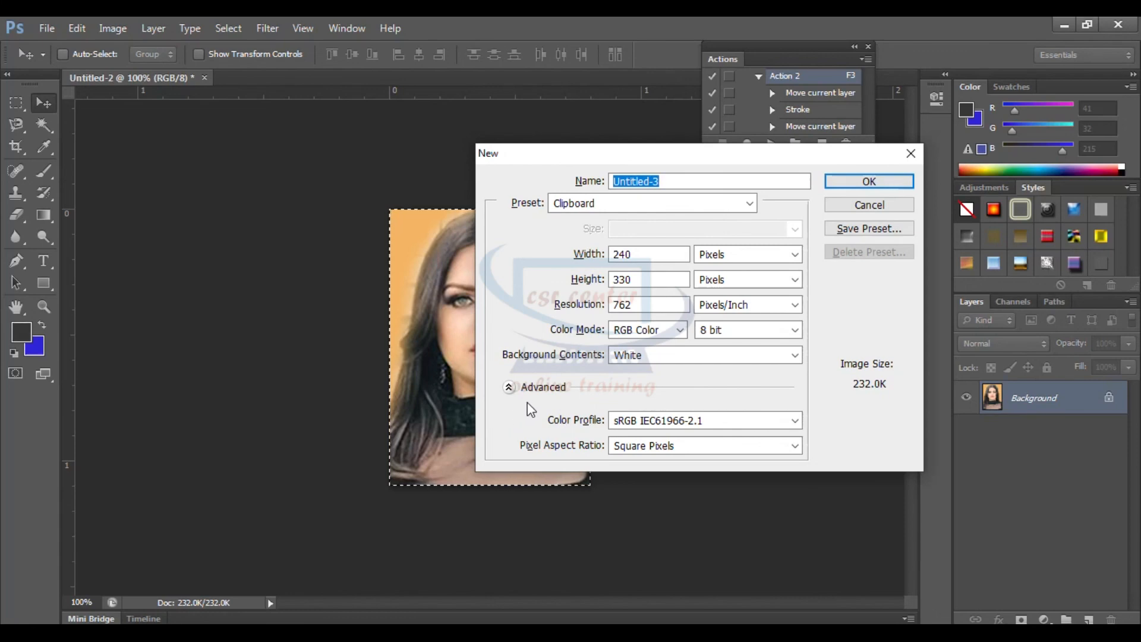
click(586, 203)
click(582, 289)
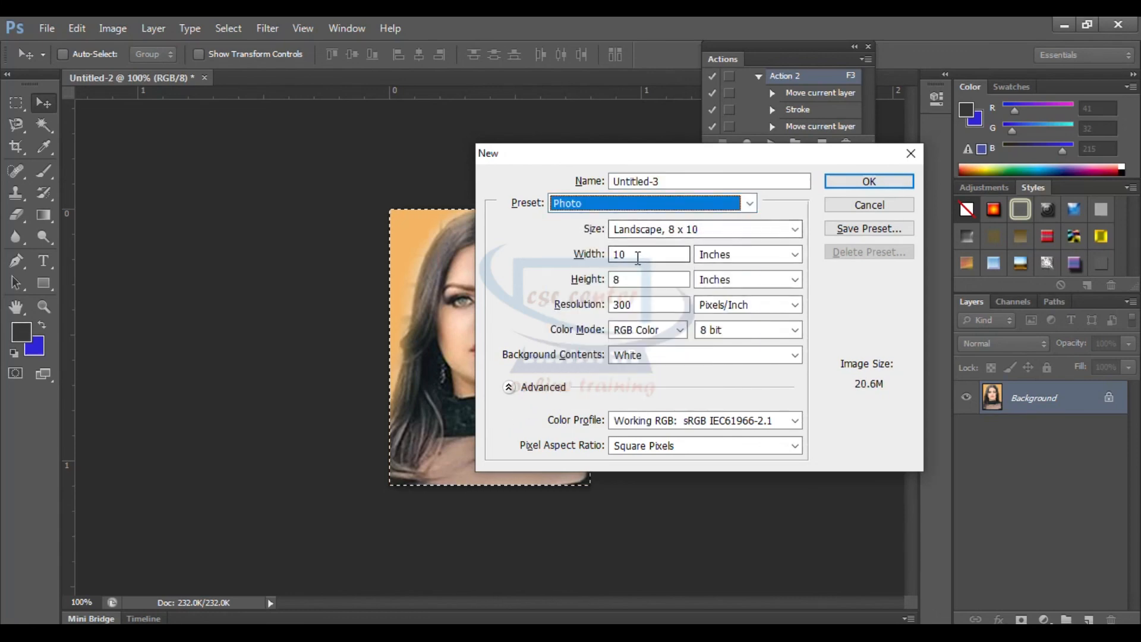
click(600, 259)
text(8)
click(594, 281)
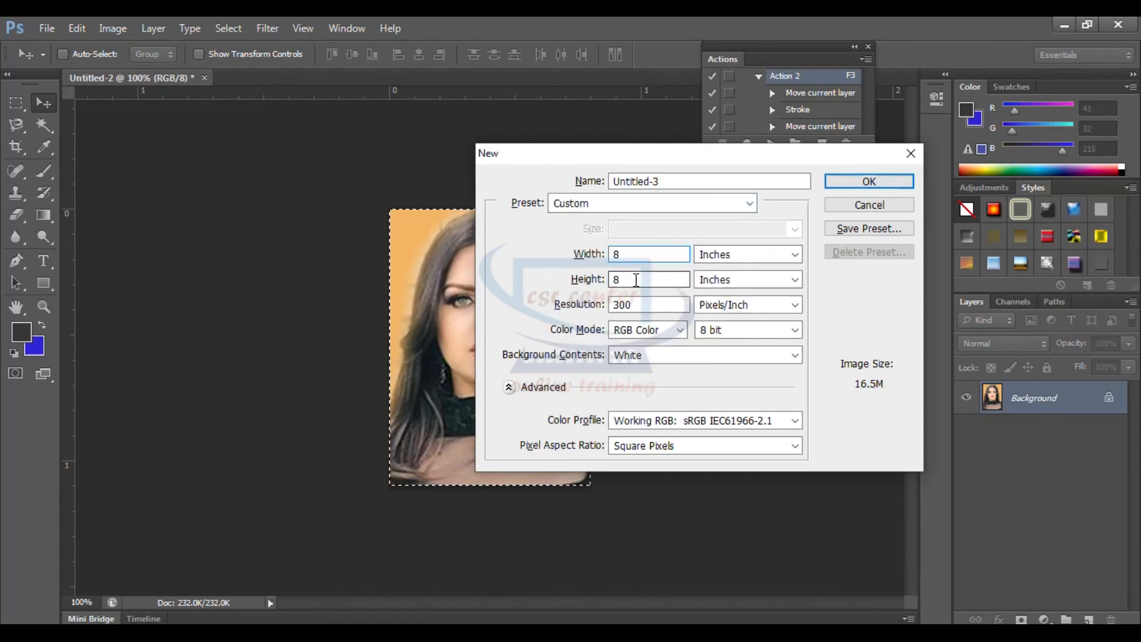
text(12)
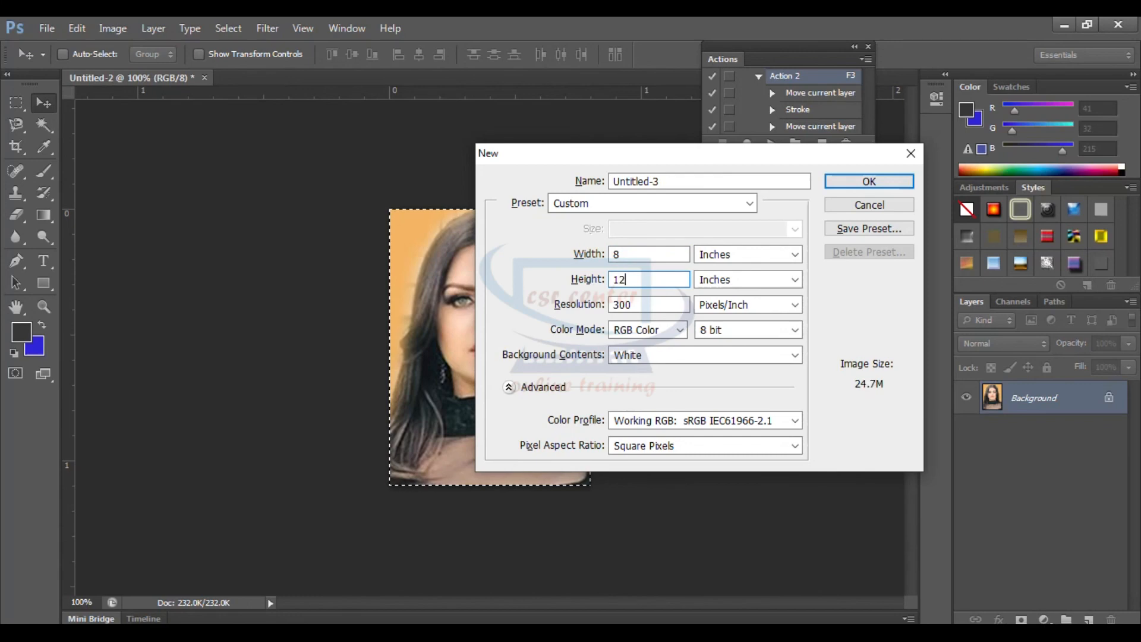
click(869, 180)
Paste the stamp portrait onto the new sheet and play Action 4, assigned to F5
key(ctrl+v)
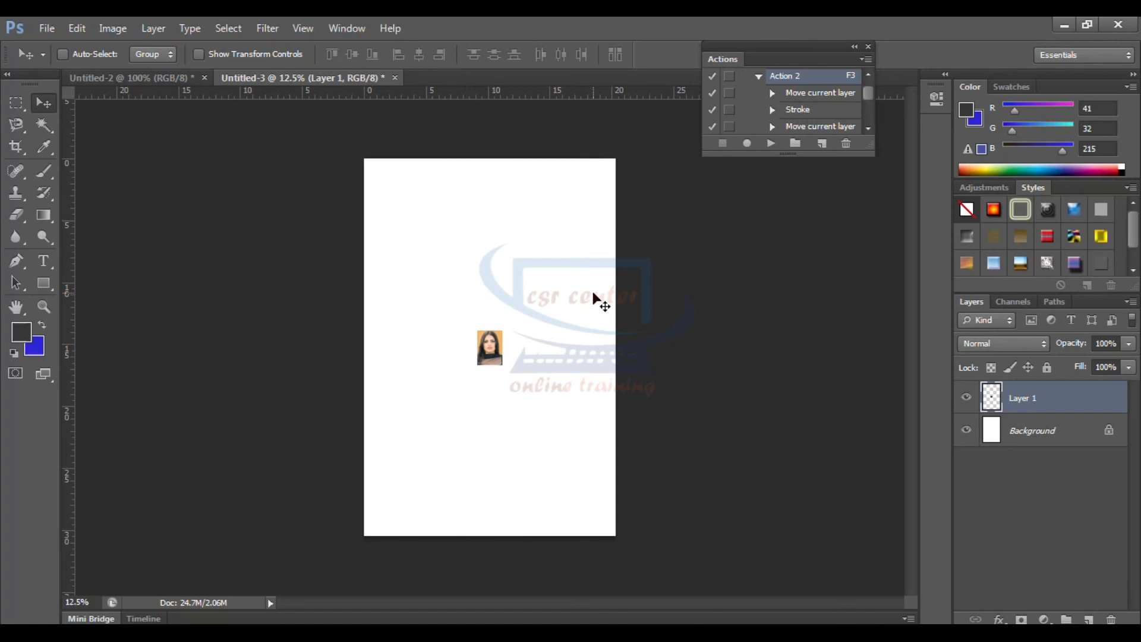
key(F3)
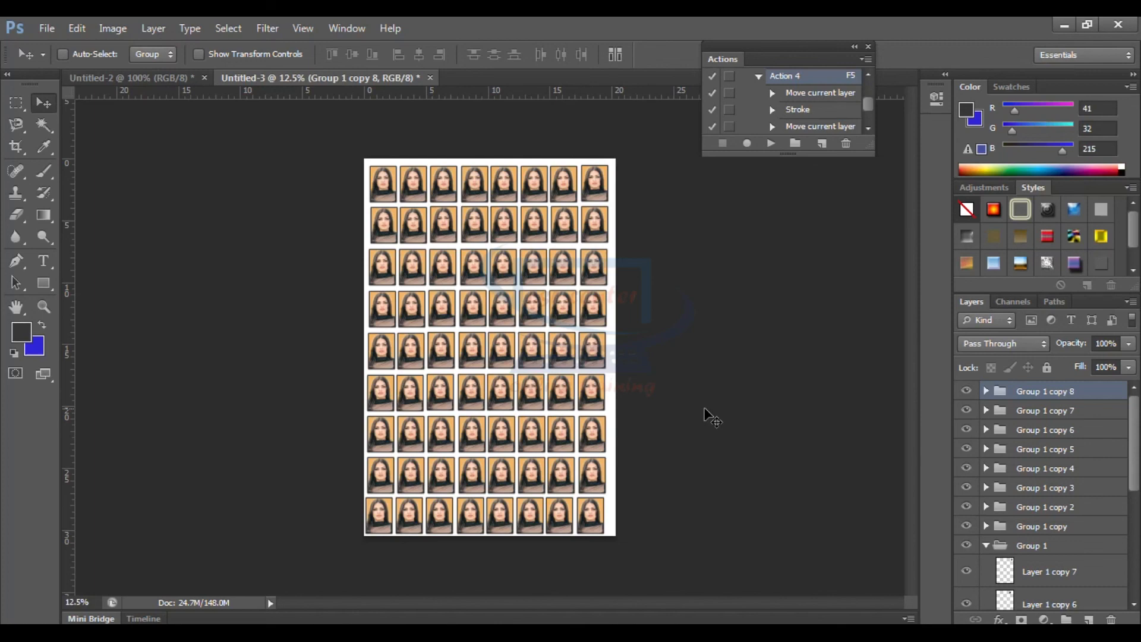
Examine the outlines and spacing of the stamp portraits from the first row to the last, and minimize the program to show the desktop
key(ctrl+plus)
key(ctrl+plus)
scroll(575, 385, up, 3)
key(ctrl+plus)
scroll(575, 377, up, 3)
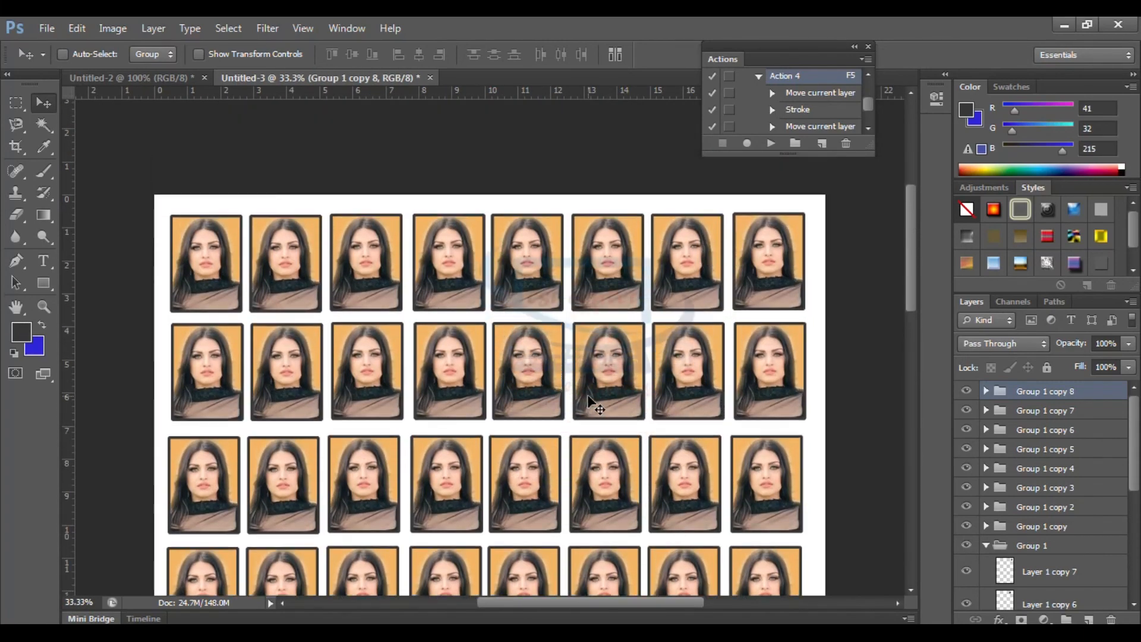
key(ctrl+plus)
key(ctrl+minus)
scroll(590, 404, down, 3)
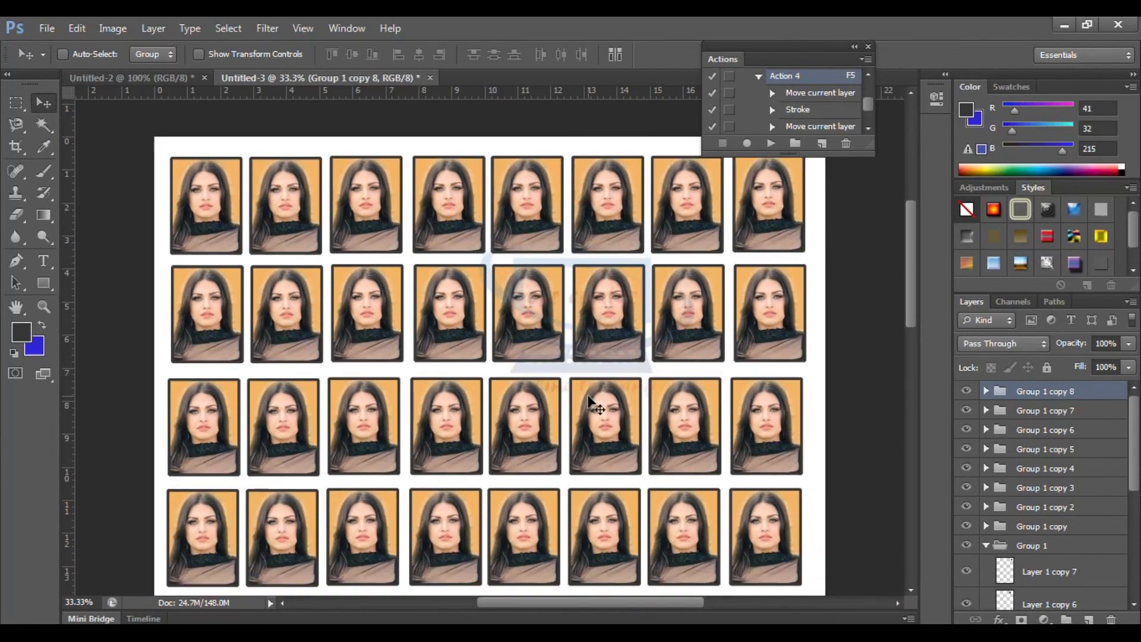
scroll(590, 403, down, 5)
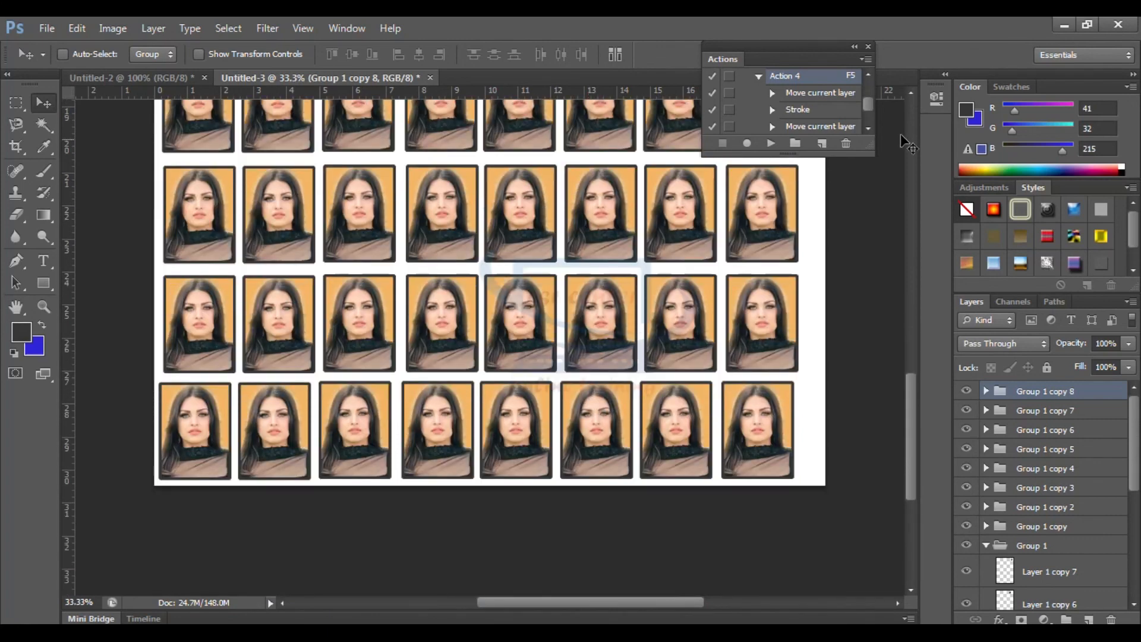
click(1062, 26)
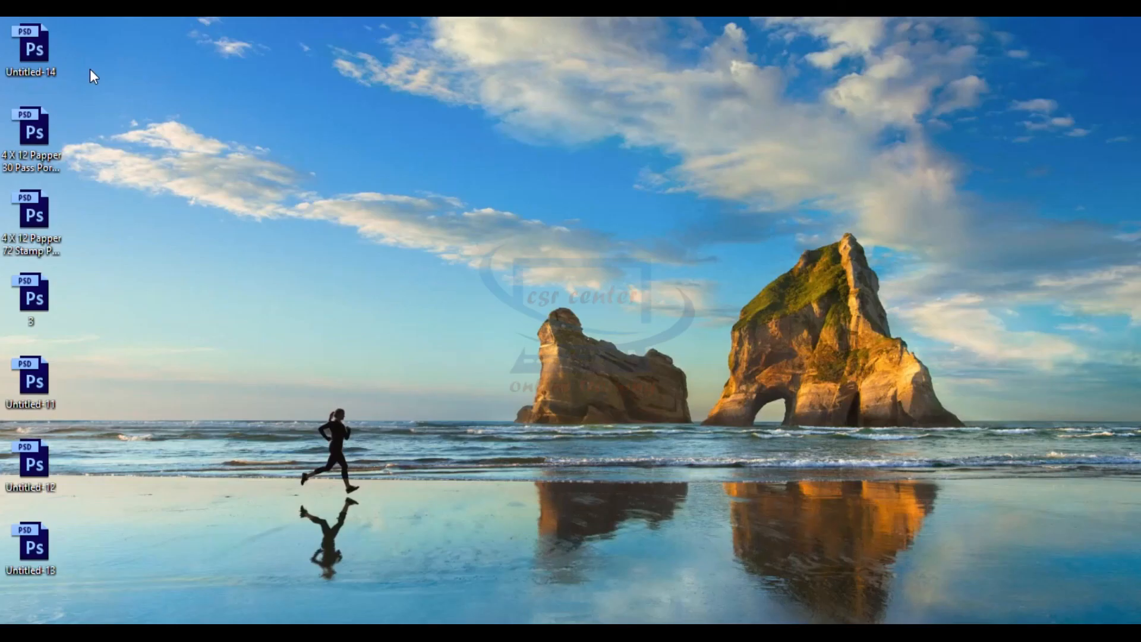